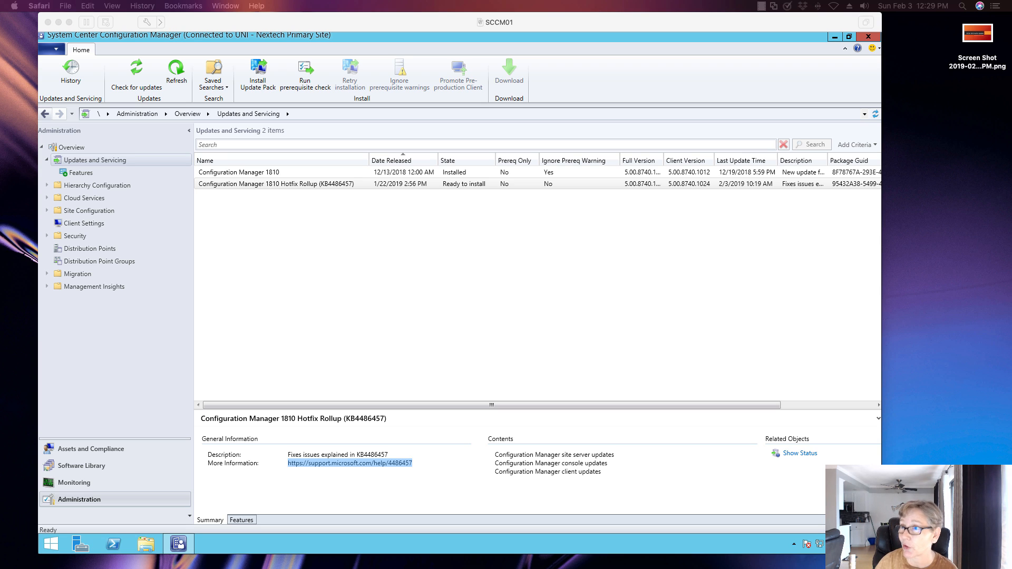
Check the console and site versions in the System Center Configuration Manager About information, and close it
click(55, 49)
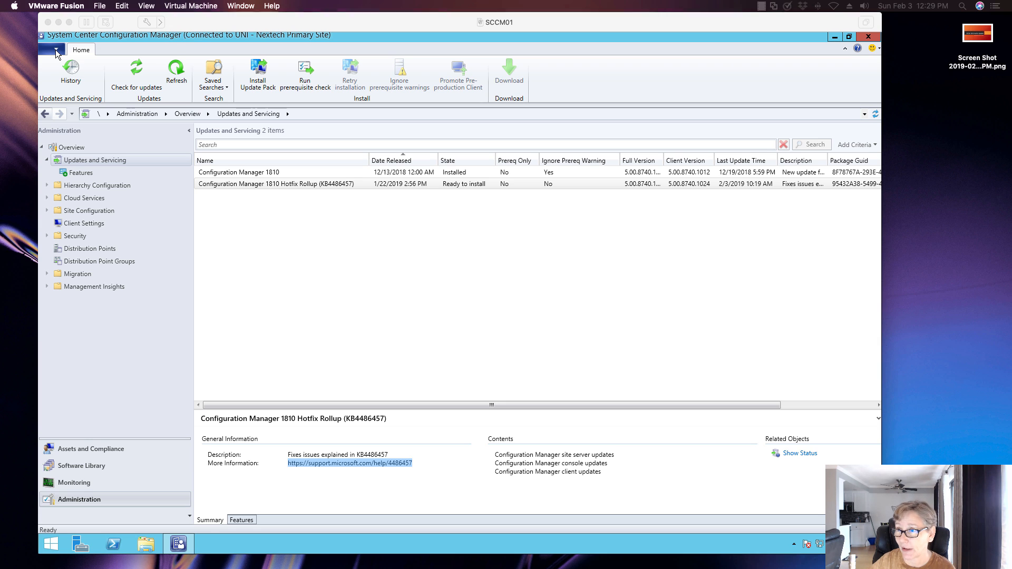
click(72, 138)
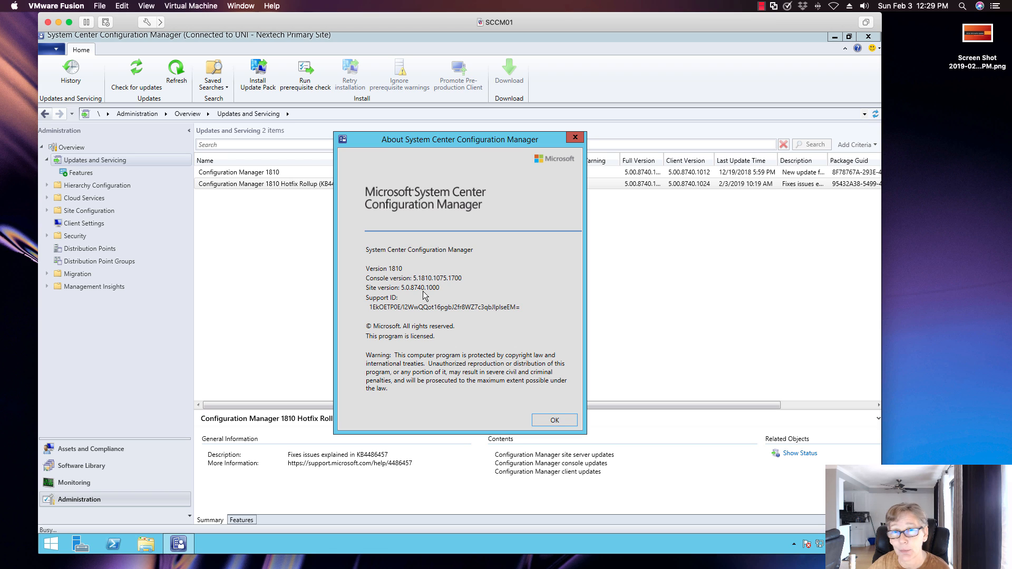
click(545, 416)
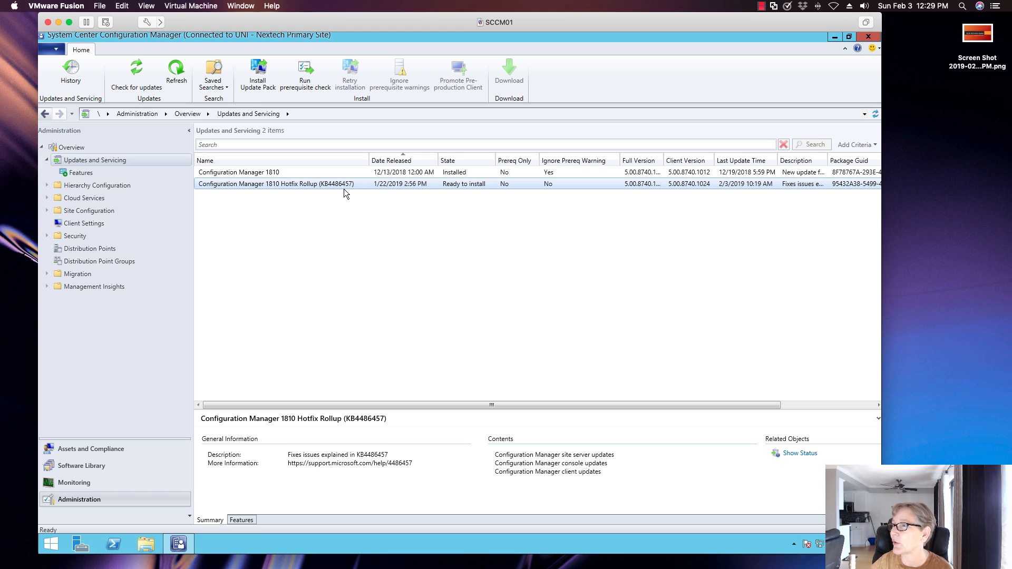
Run the prerequisite check for the Configuration Manager 1810 Hotfix Rollup (KB4486457) and select that update
click(263, 90)
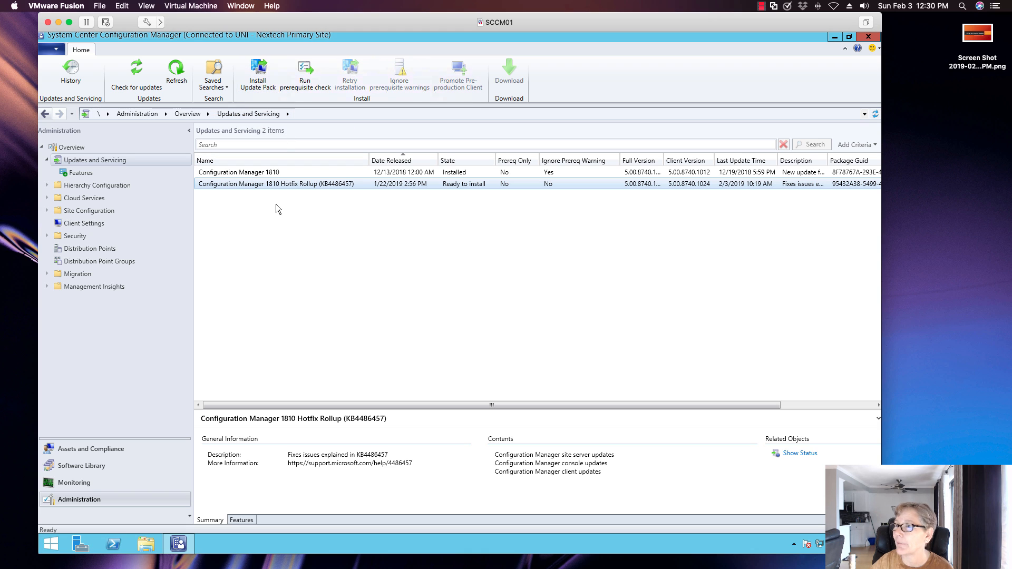
click(308, 87)
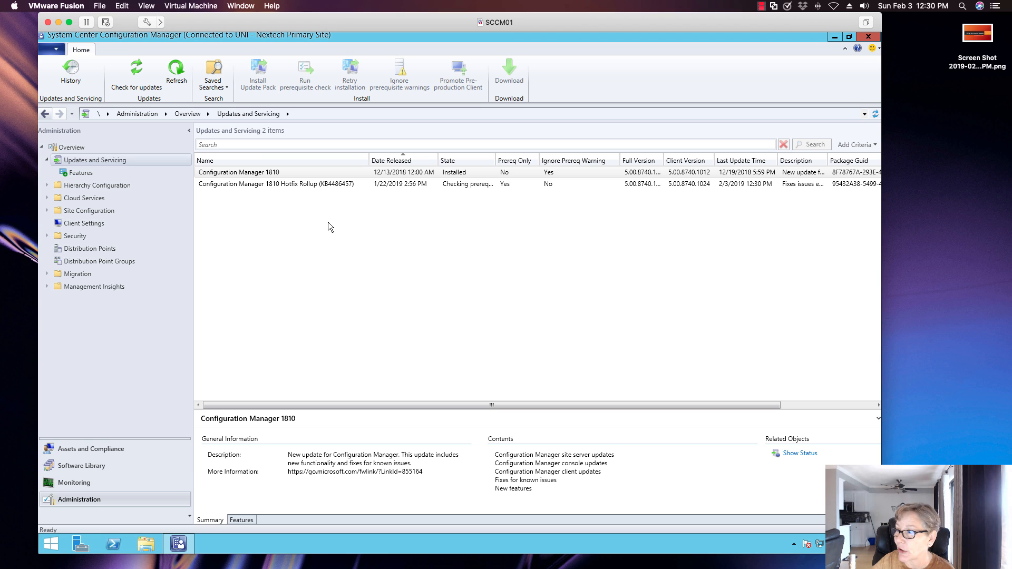
click(393, 184)
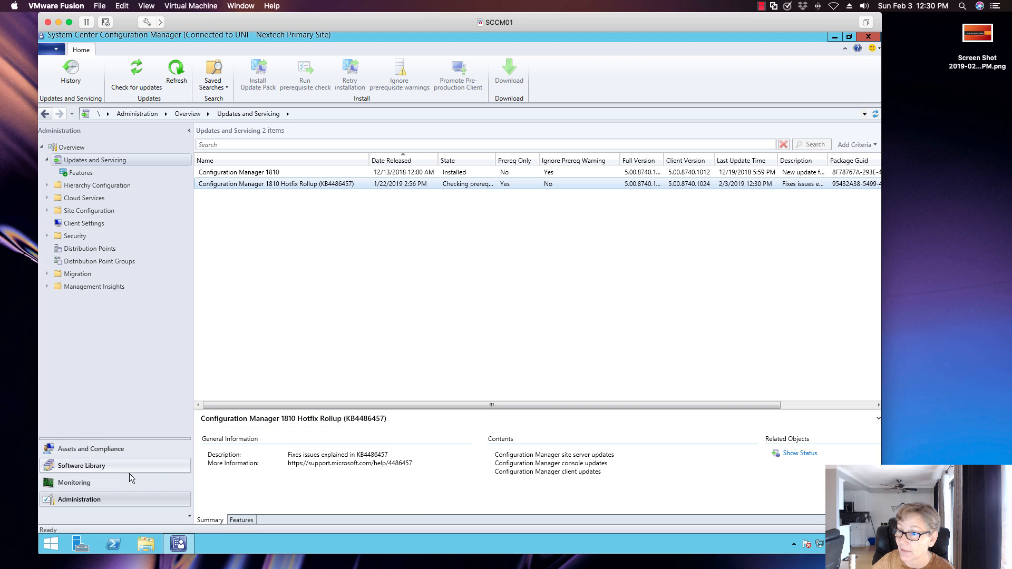
Check the detailed installation status of Configuration Manager 1810 in the Monitoring workspace's Updates and Servicing Status, and close it
click(105, 483)
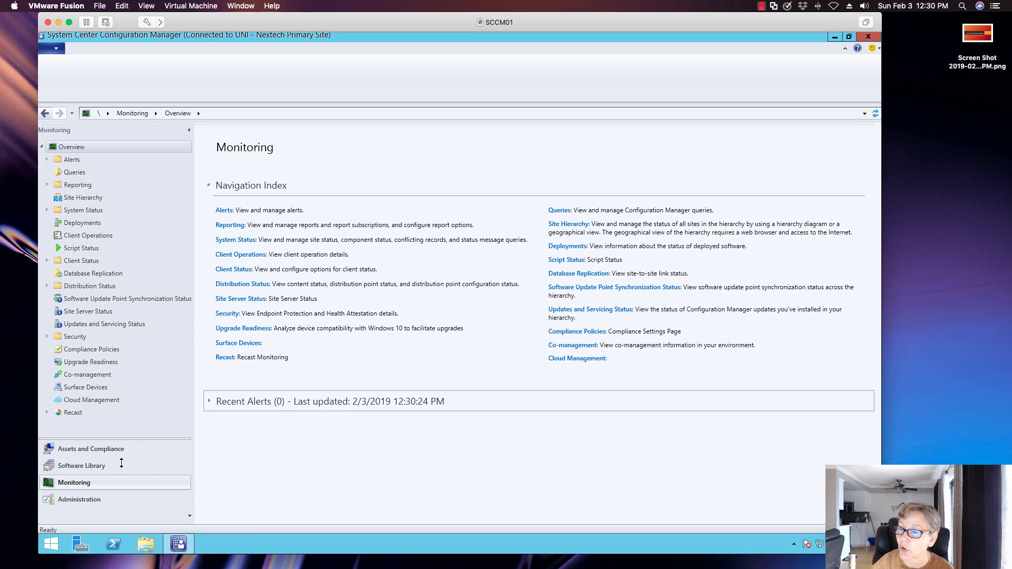
click(137, 324)
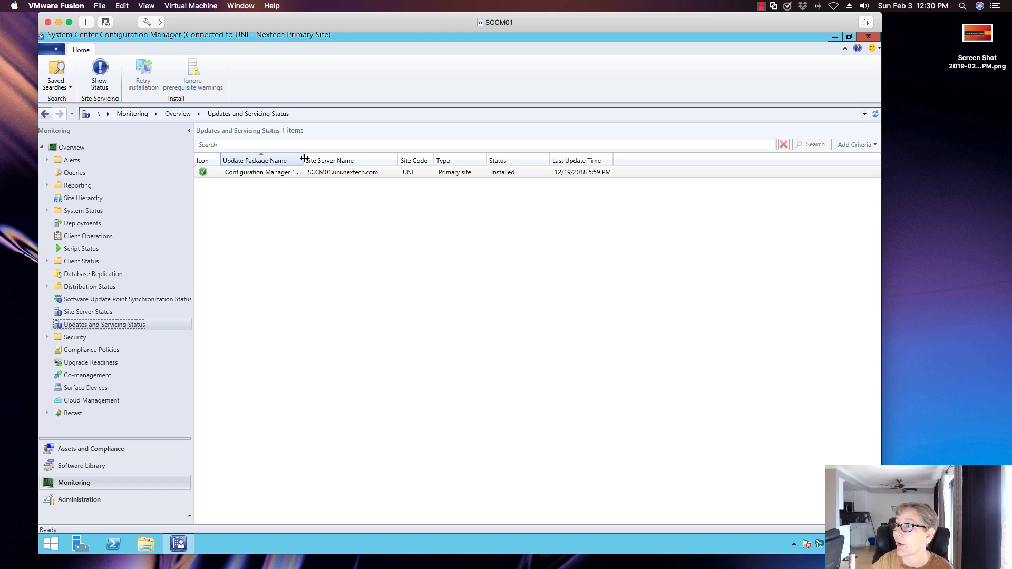
drag(303, 160, 357, 161)
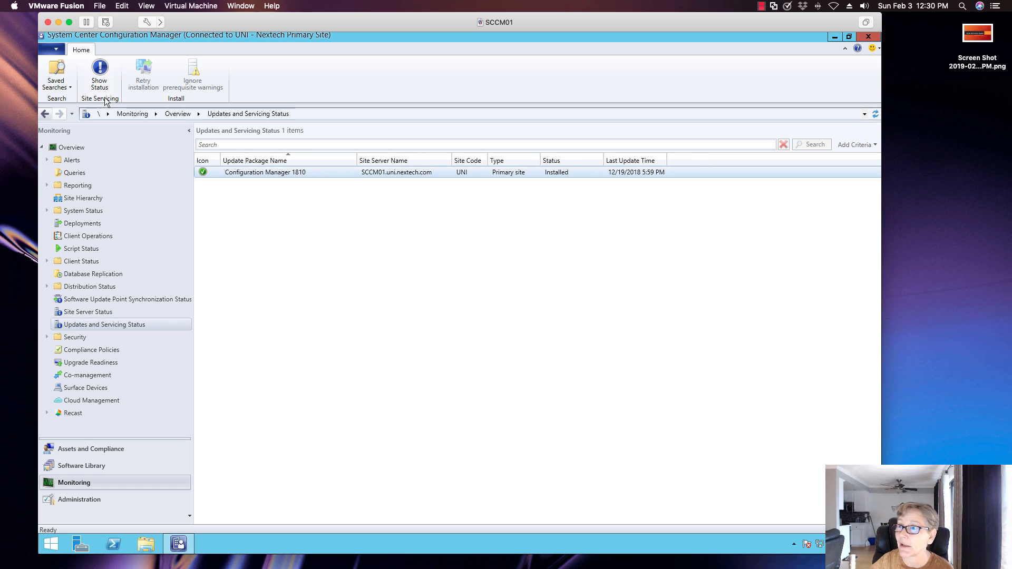
click(100, 74)
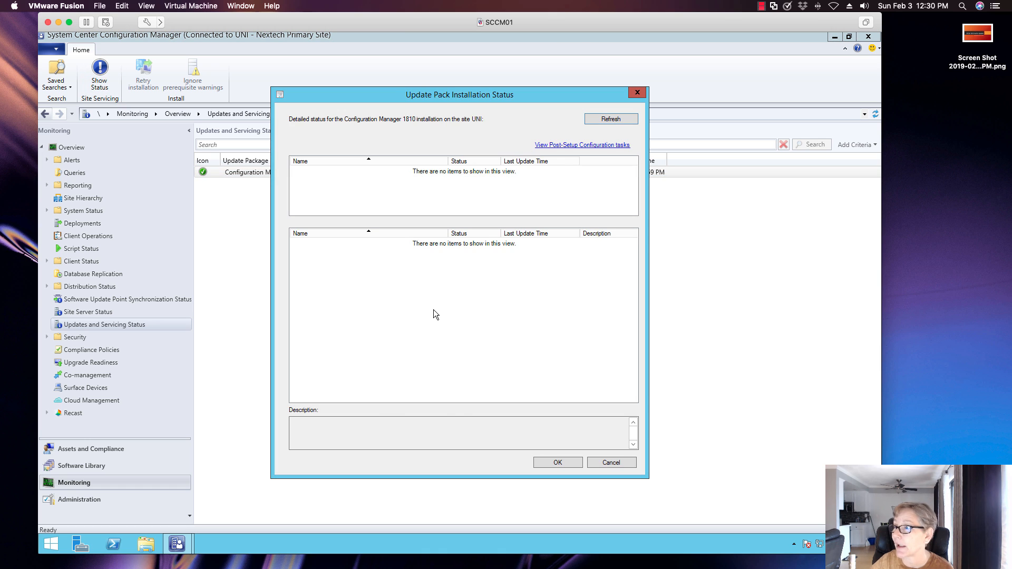
click(600, 461)
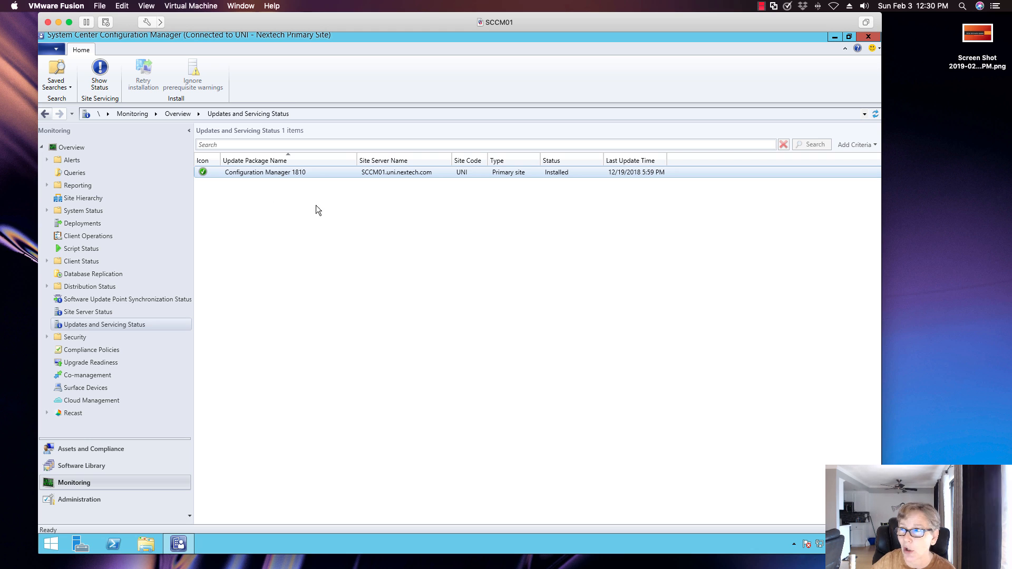
Minimize the console and open wsyncmgr.log in the Configuration Manager Trace Log Tool
click(834, 37)
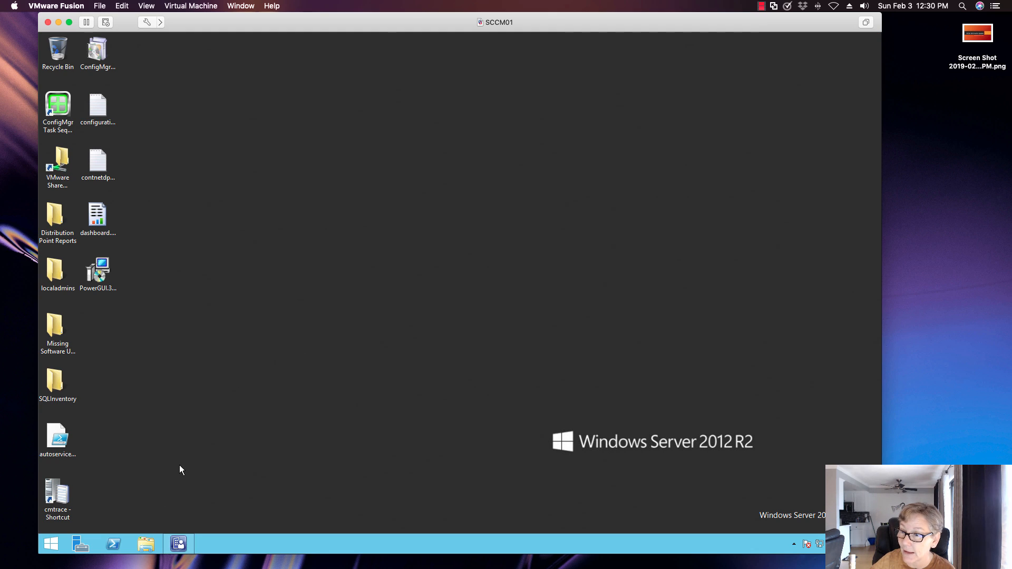
double_click(58, 495)
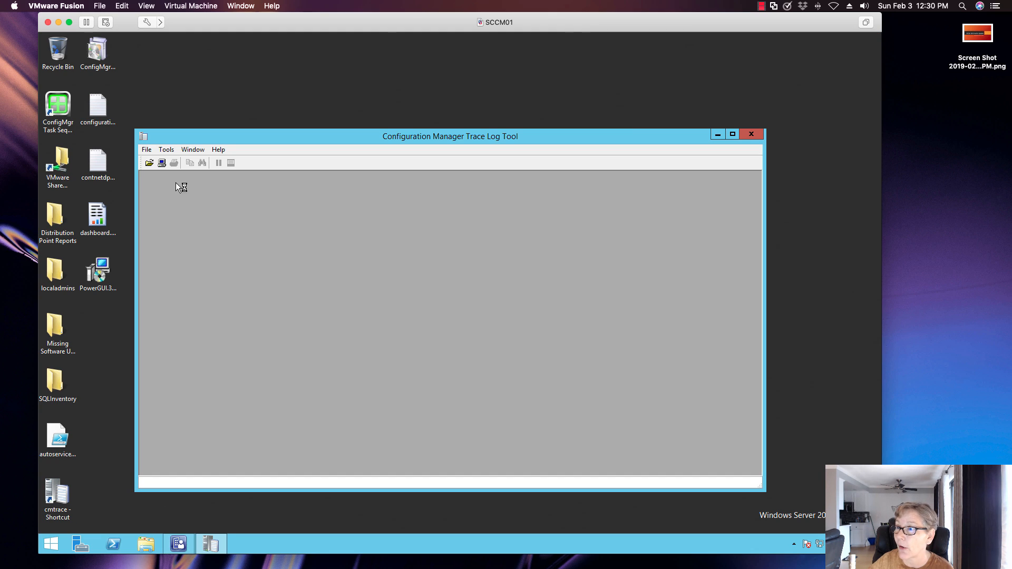
click(149, 163)
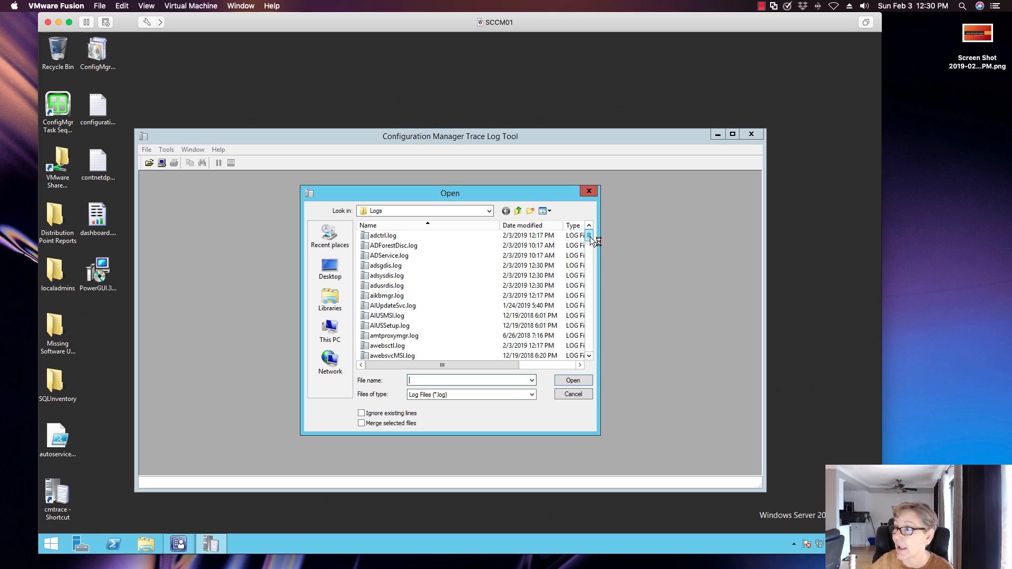
scroll(590, 264, down, 5)
scroll(594, 305, down, 10)
click(388, 356)
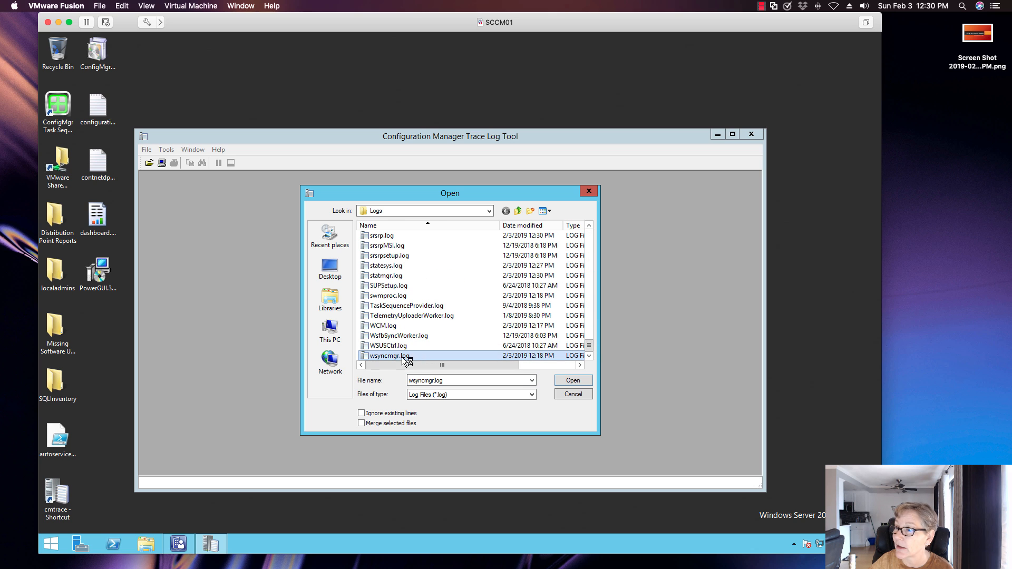
click(572, 379)
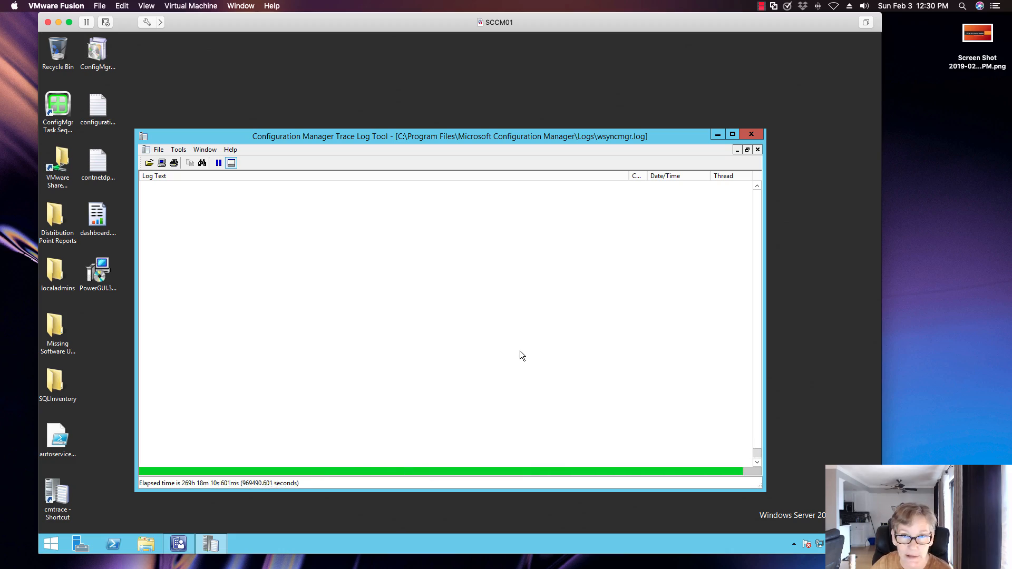
Examine the recent entries in wsyncmgr.log, including the failed deletions, and close the trace log tool
scroll(539, 318, up, 10)
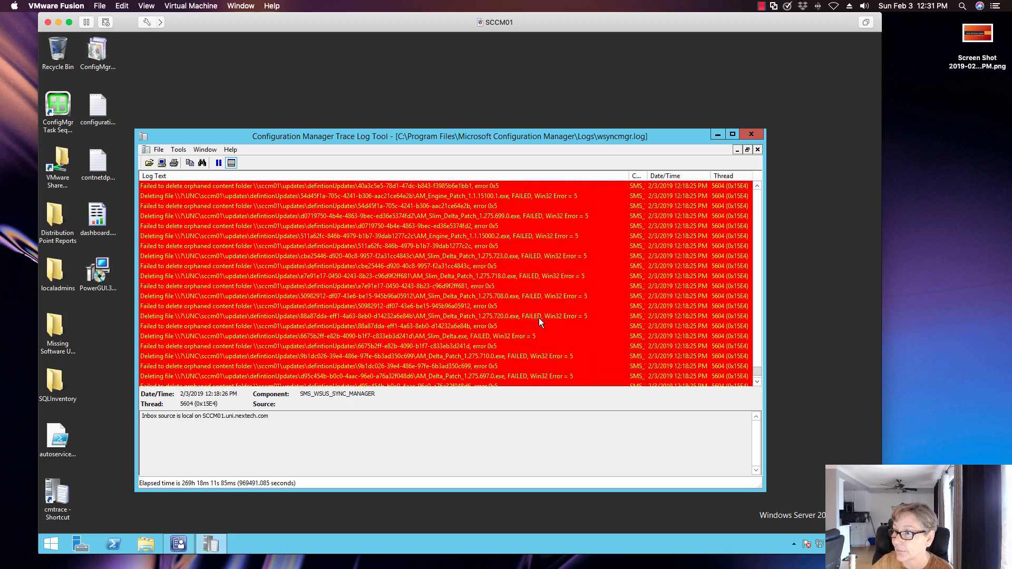
scroll(539, 318, up, 5)
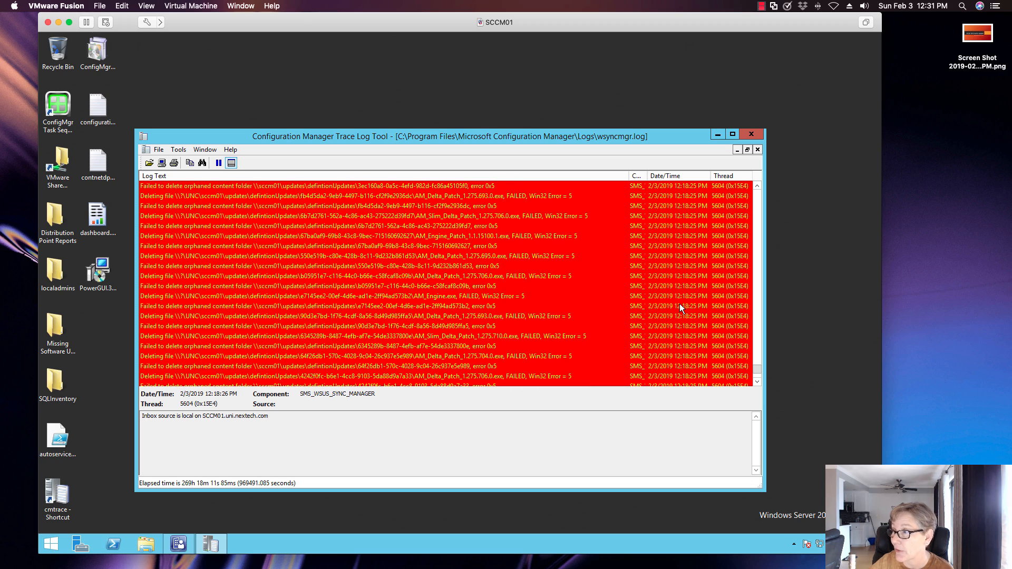
click(752, 364)
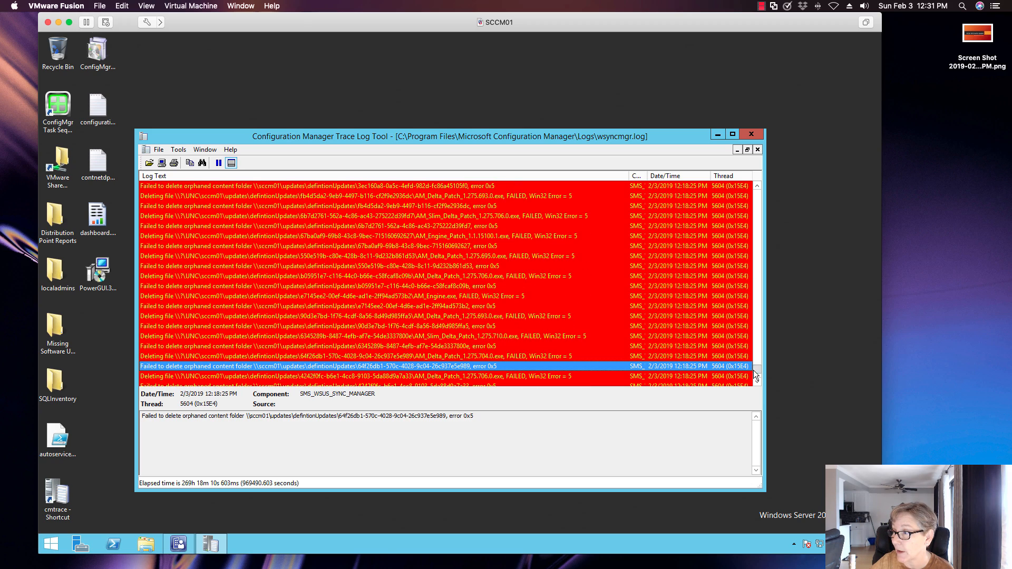
drag(756, 372, 756, 380)
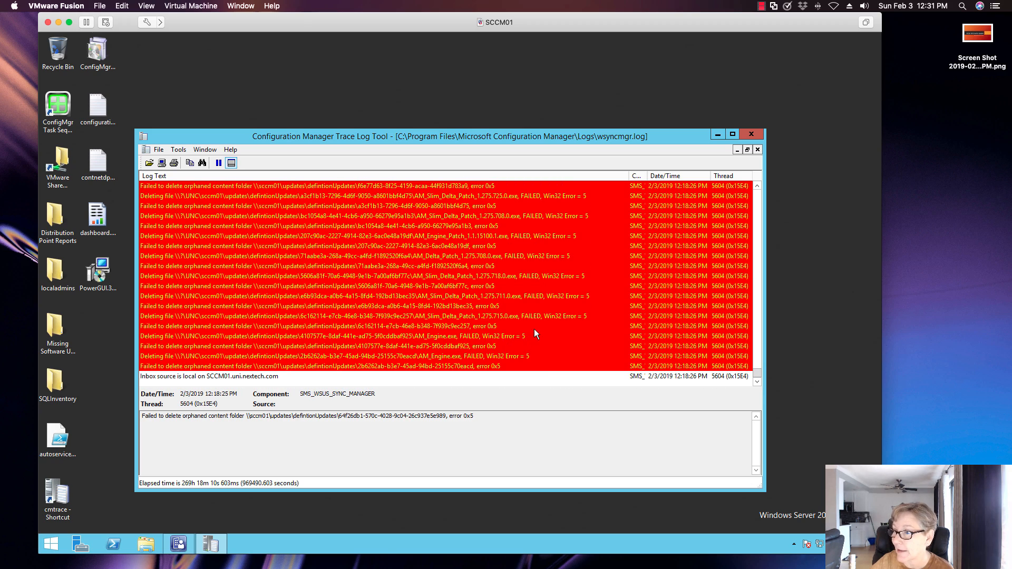
click(757, 137)
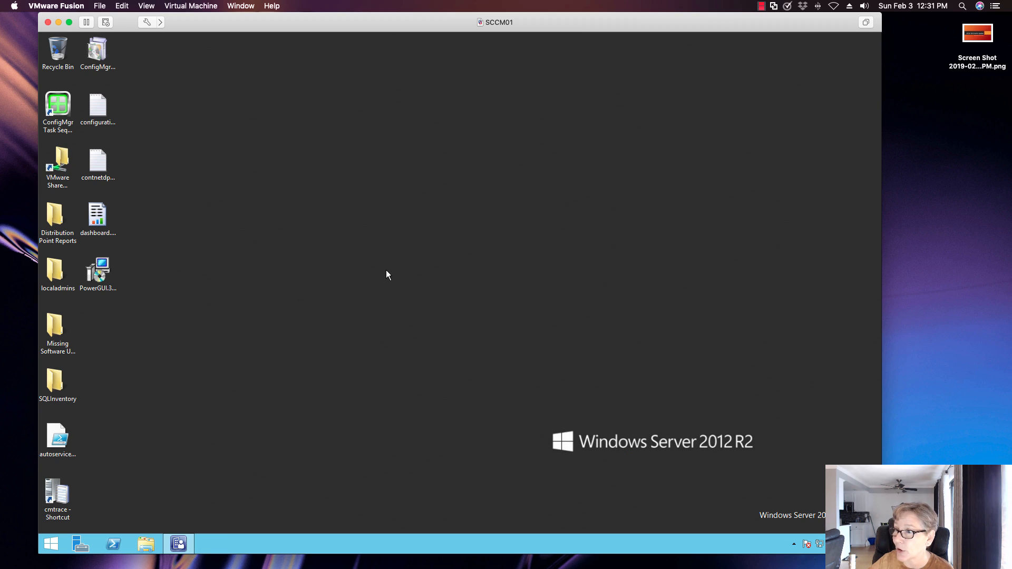
Reopen the Configuration Manager Trace Log Tool and load CMUpdate.log from the Logs folder
double_click(64, 494)
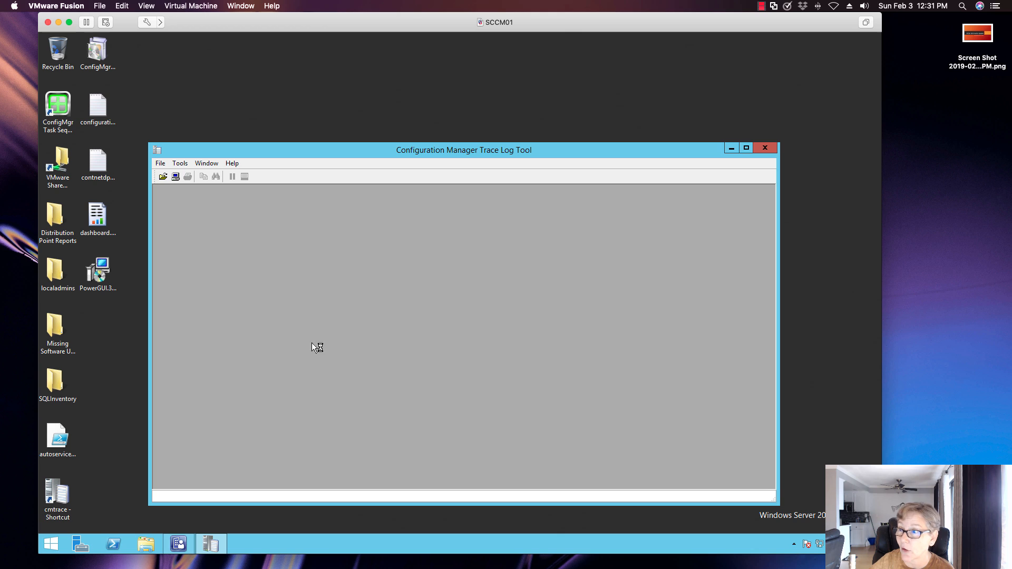
click(163, 177)
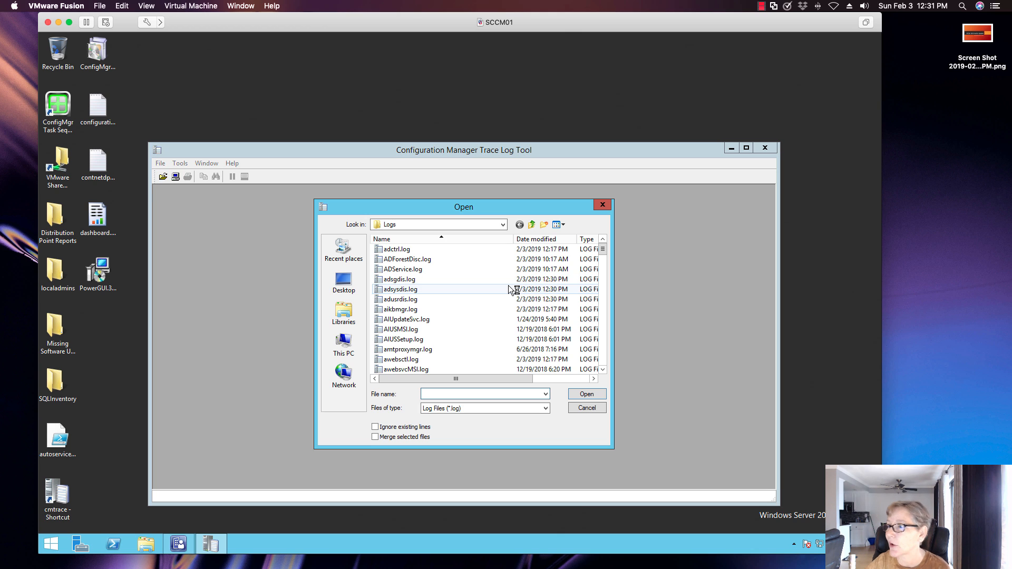
click(489, 341)
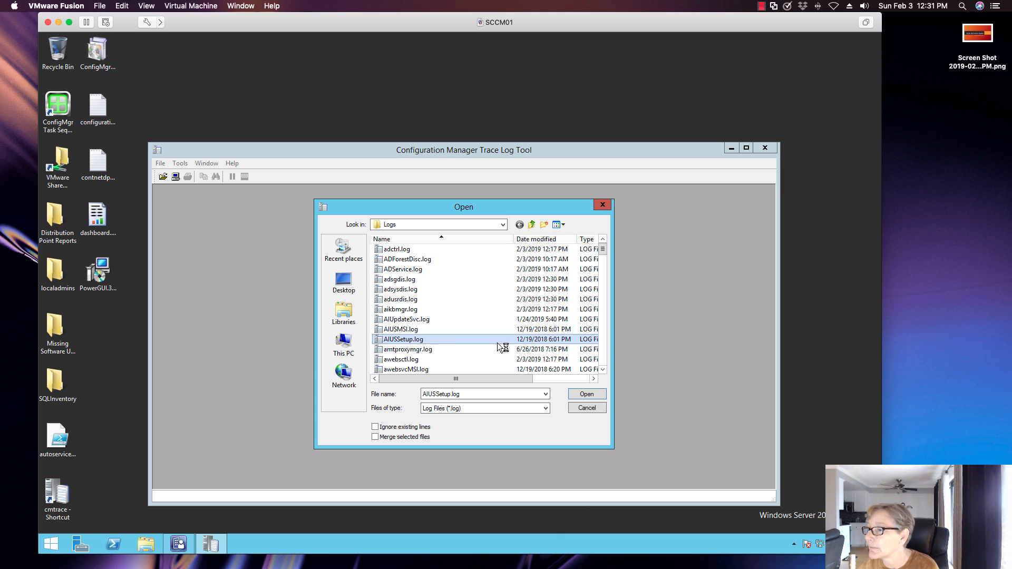
scroll(604, 371, down, 4)
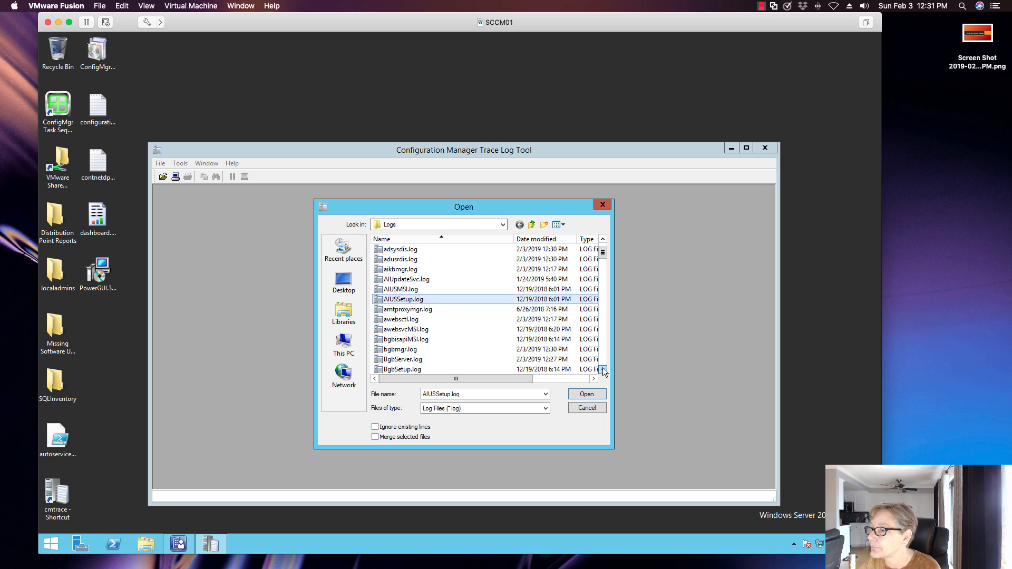
click(604, 372)
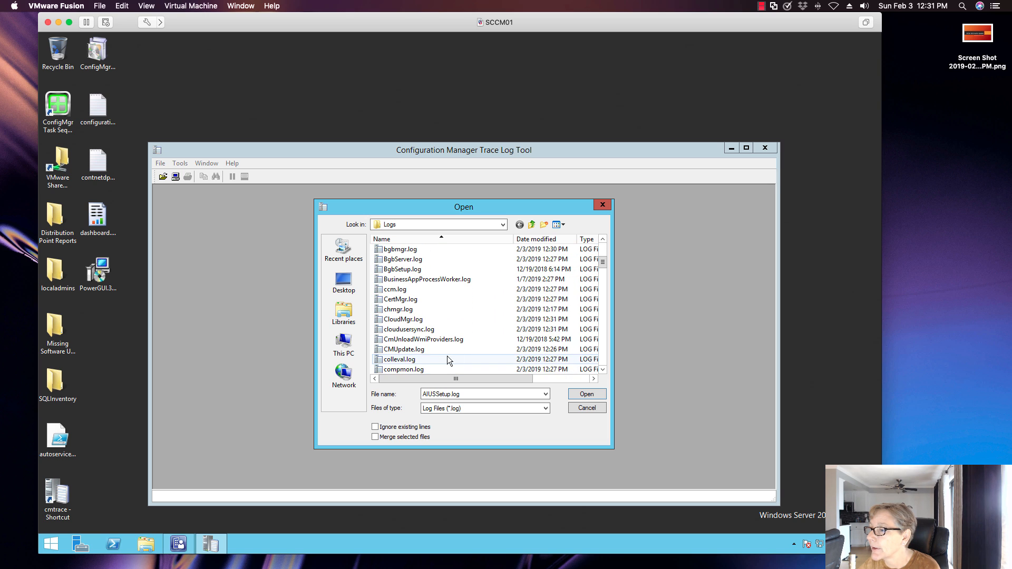
click(458, 350)
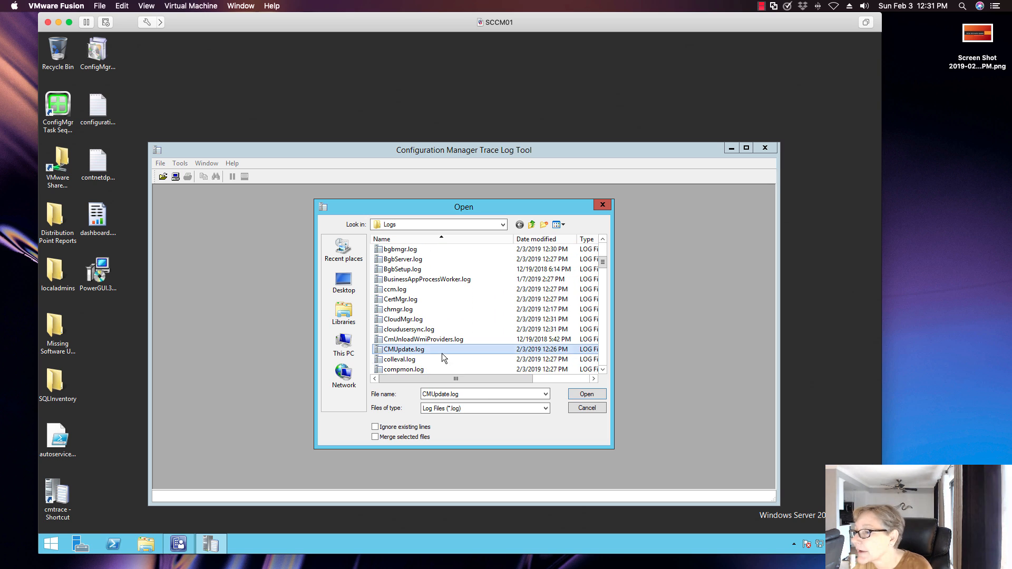
click(581, 395)
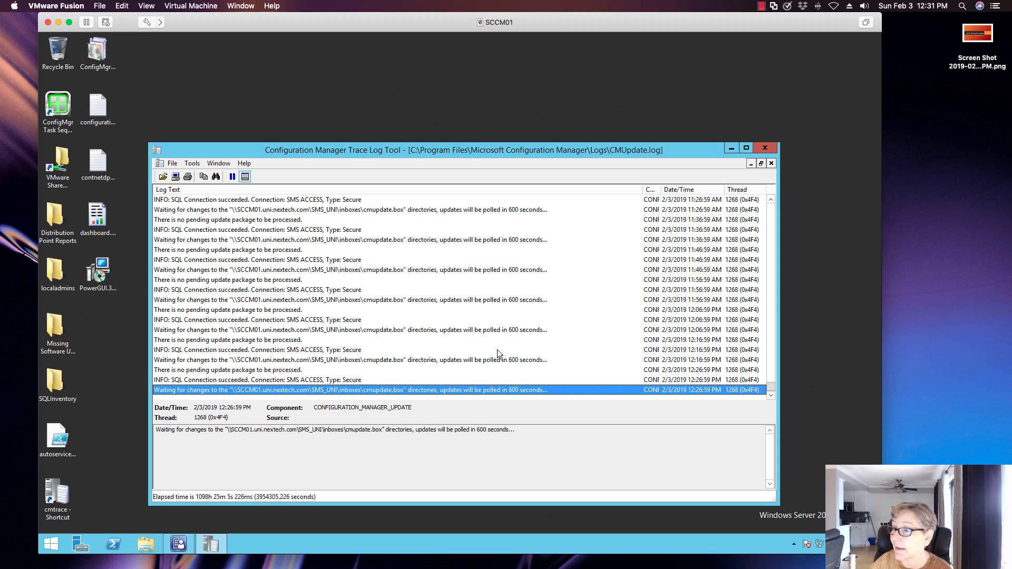
Review the earlier entries in CMUpdate.log for update processing activity
scroll(500, 345, up, 5)
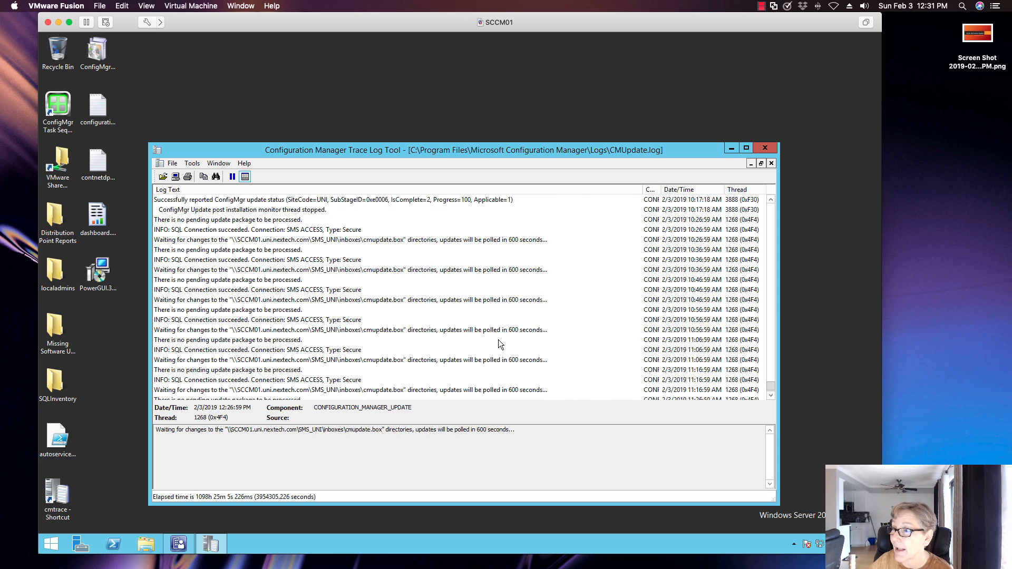
scroll(502, 336, up, 15)
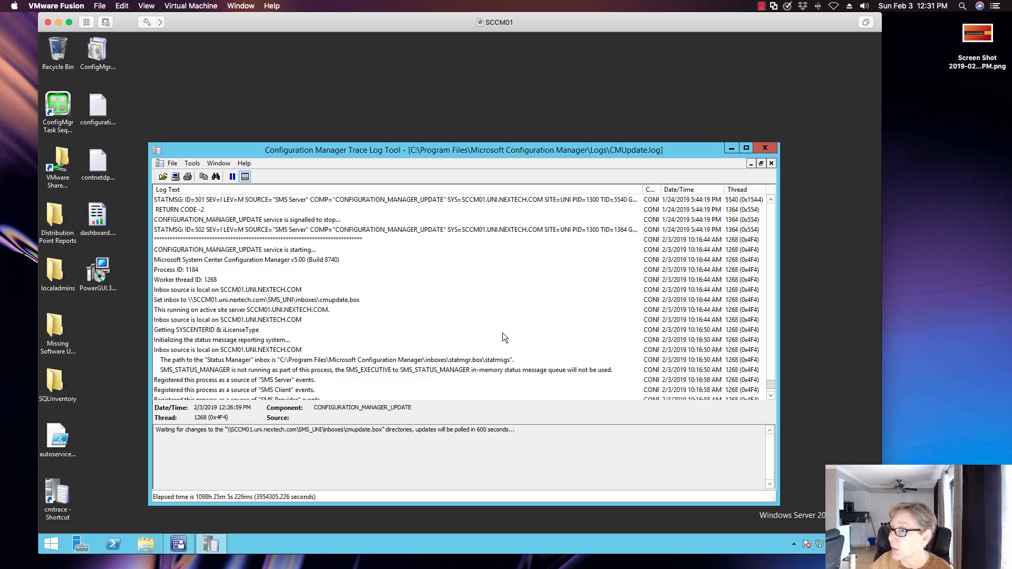
scroll(503, 337, up, 8)
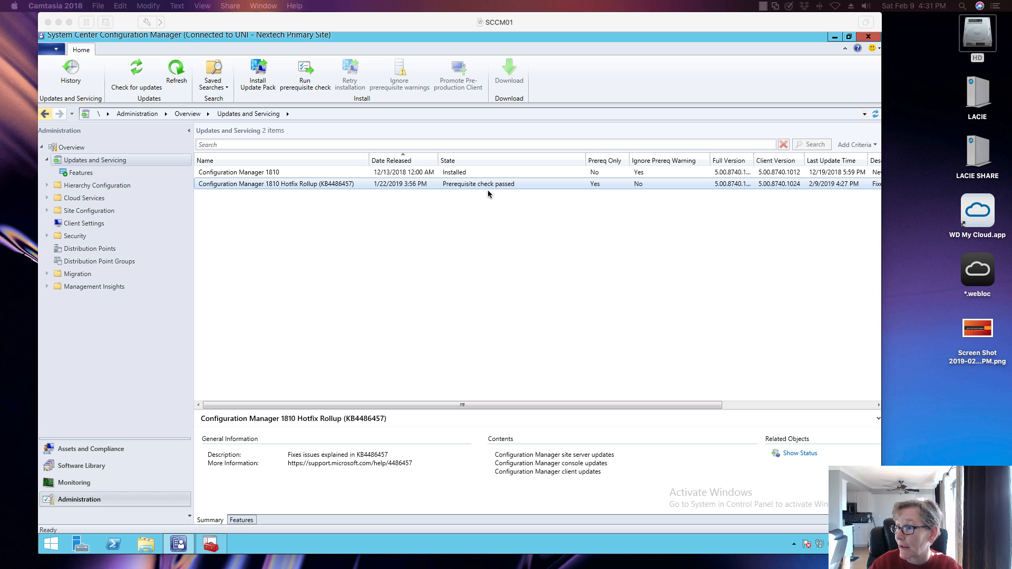
Start installing the Configuration Manager 1810 Hotfix Rollup (KB4486457), keeping prerequisite warnings enforced and clients set to upgrade without validating
click(314, 185)
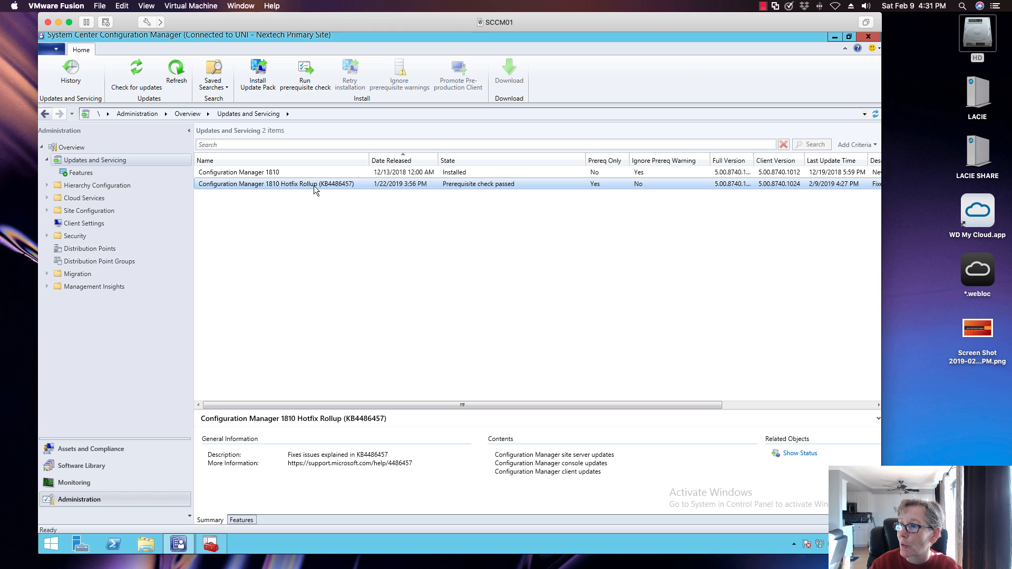
click(262, 88)
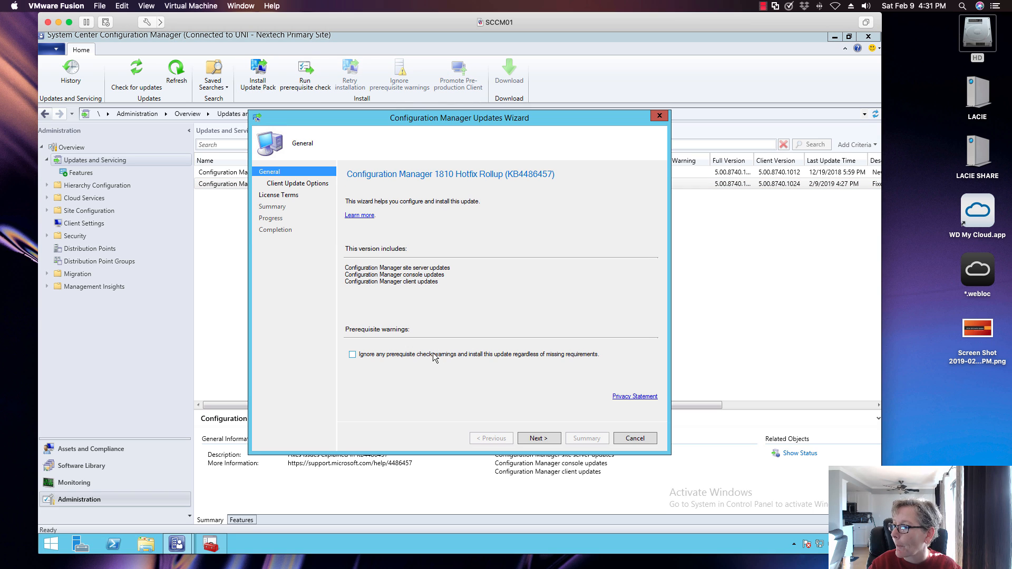
click(544, 440)
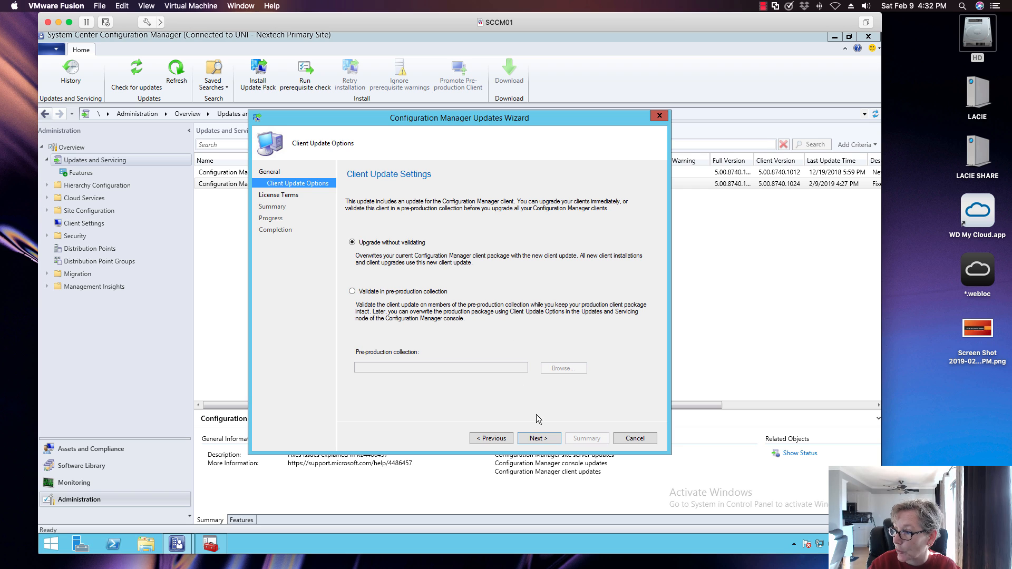
click(540, 438)
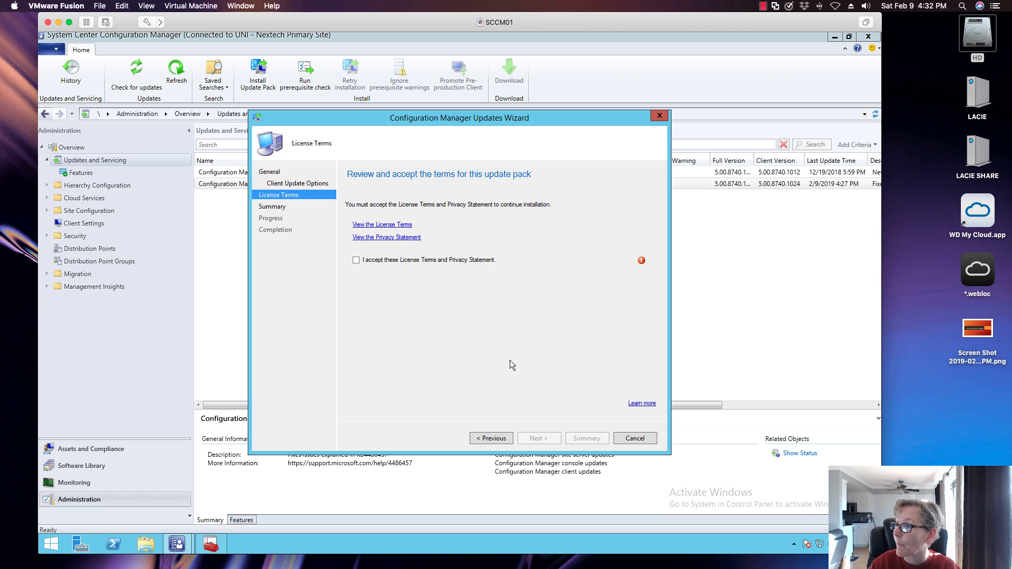
Accept the License Terms and Privacy Statement for the update pack and complete the Configuration Manager Updates Wizard
click(357, 260)
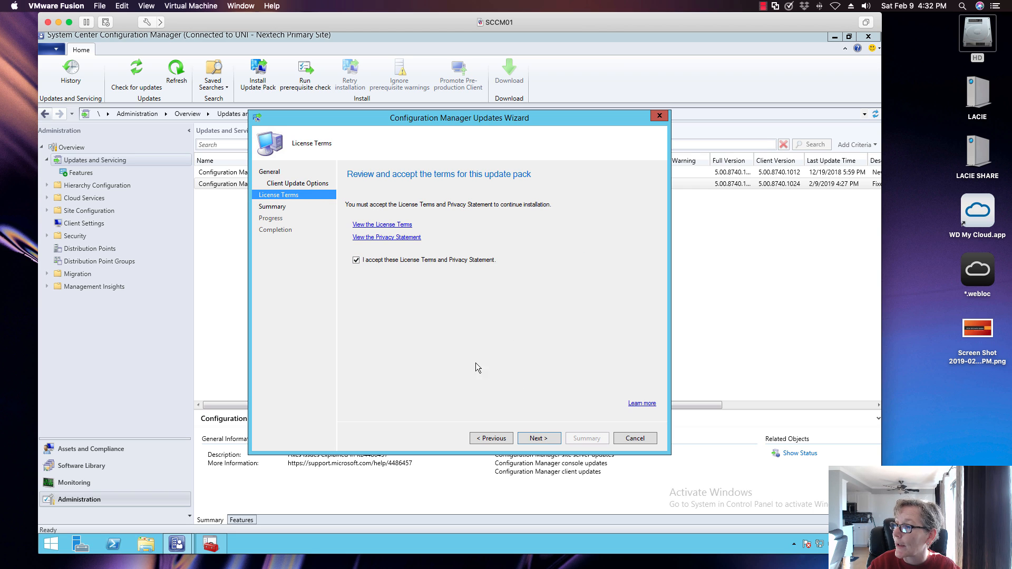
click(545, 437)
click(537, 437)
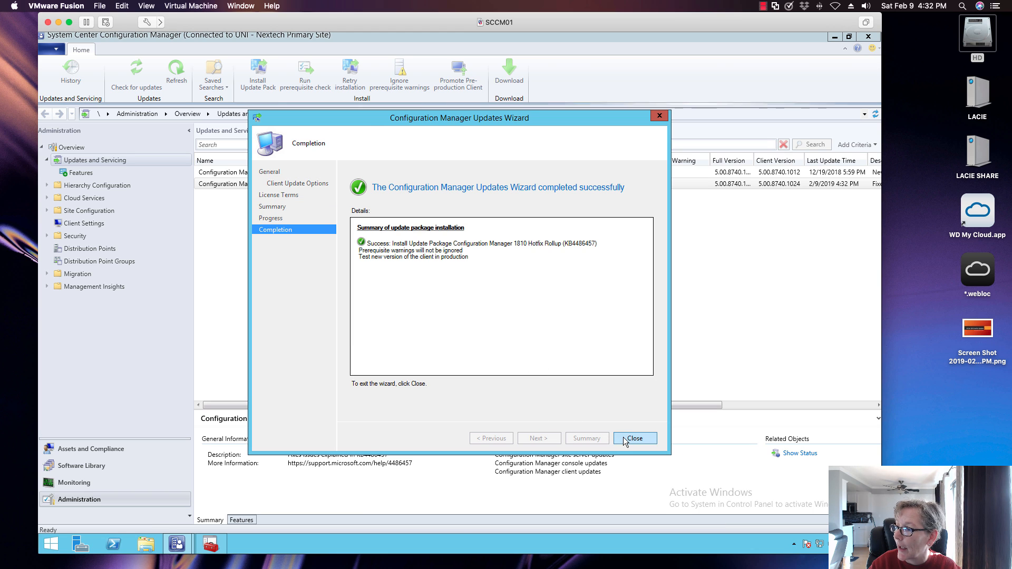
key(Return)
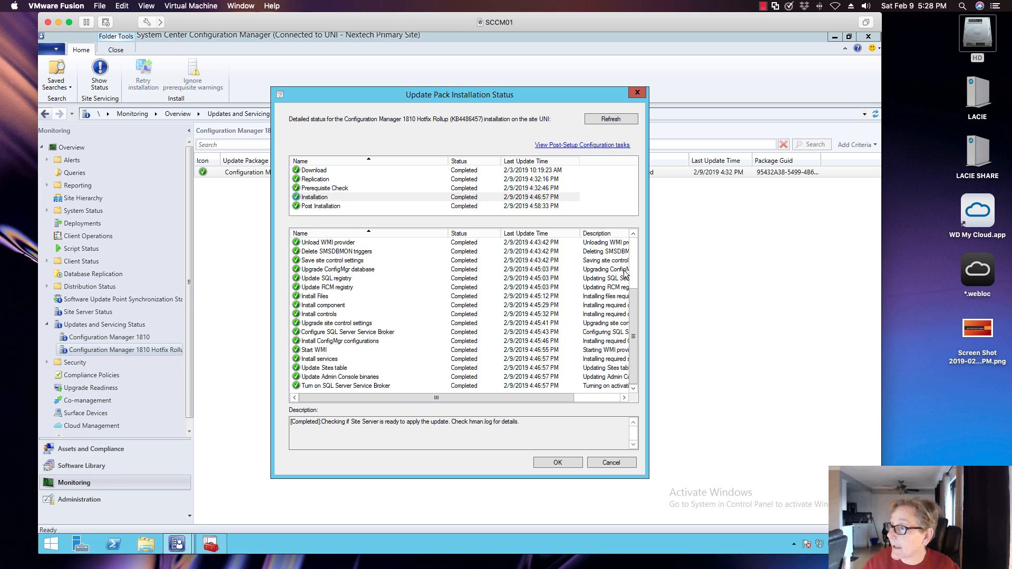
Review the detailed Installation stage entries in the hotfix rollup's installation status and close the status window
drag(634, 307, 642, 247)
scroll(642, 247, down, 3)
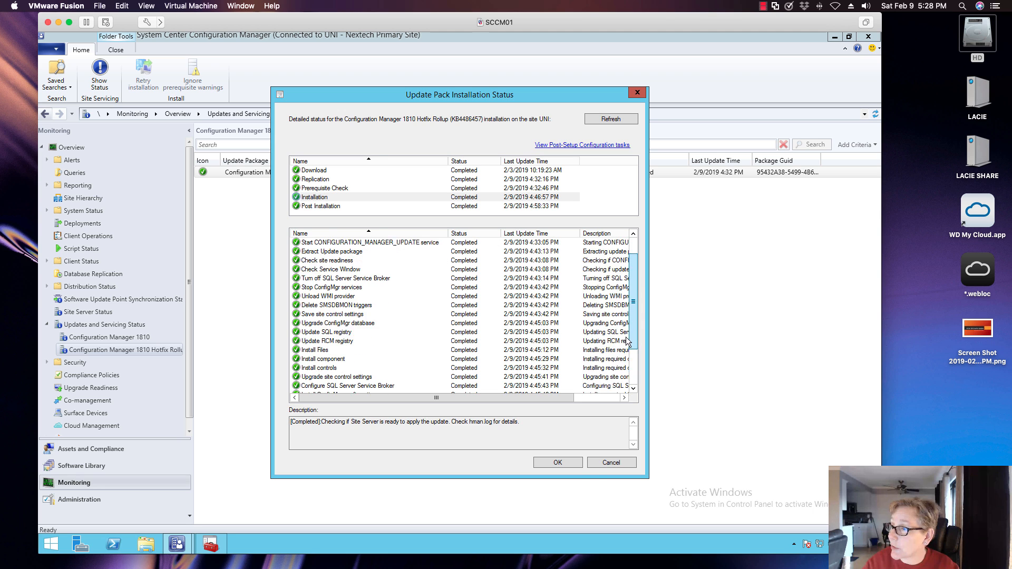
click(567, 467)
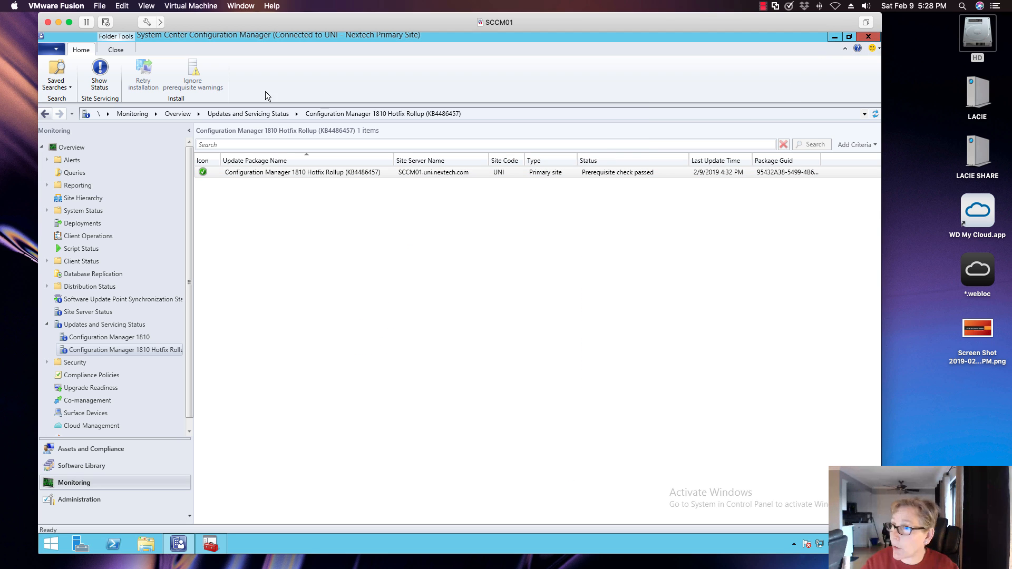
Exit the Configuration Manager console and agree to install console version 5.1810.1075.2000
click(56, 49)
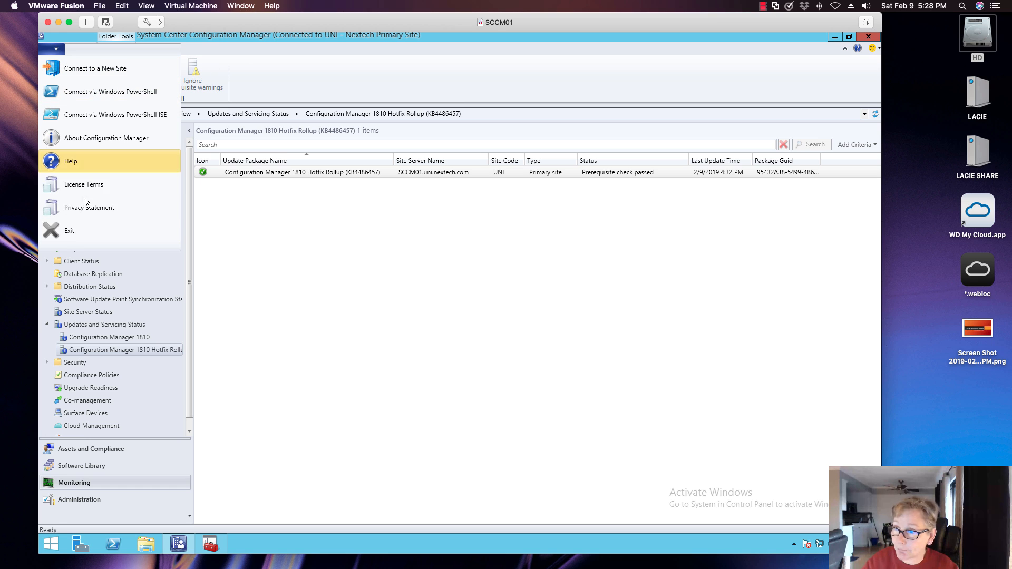
click(70, 232)
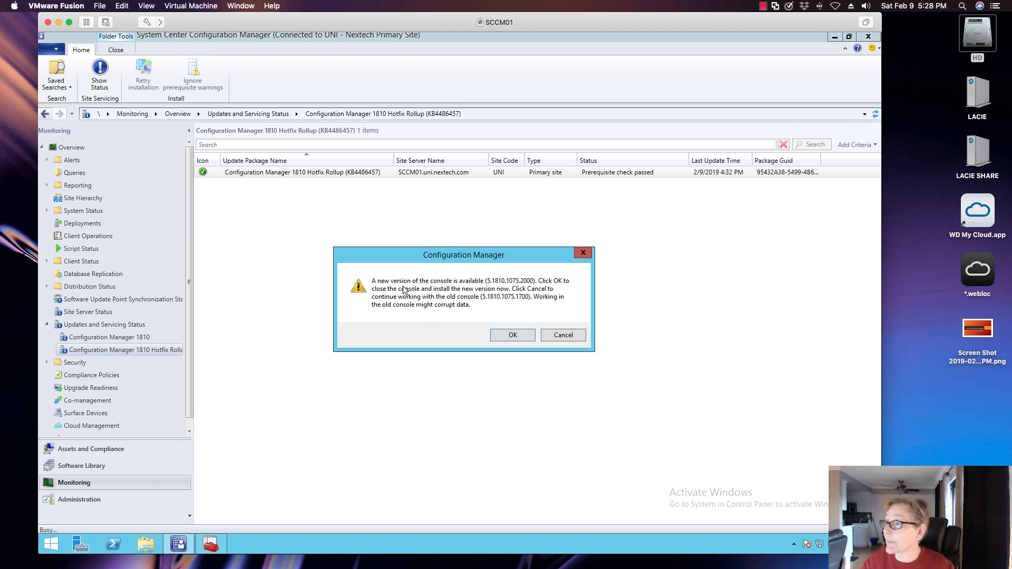
click(512, 335)
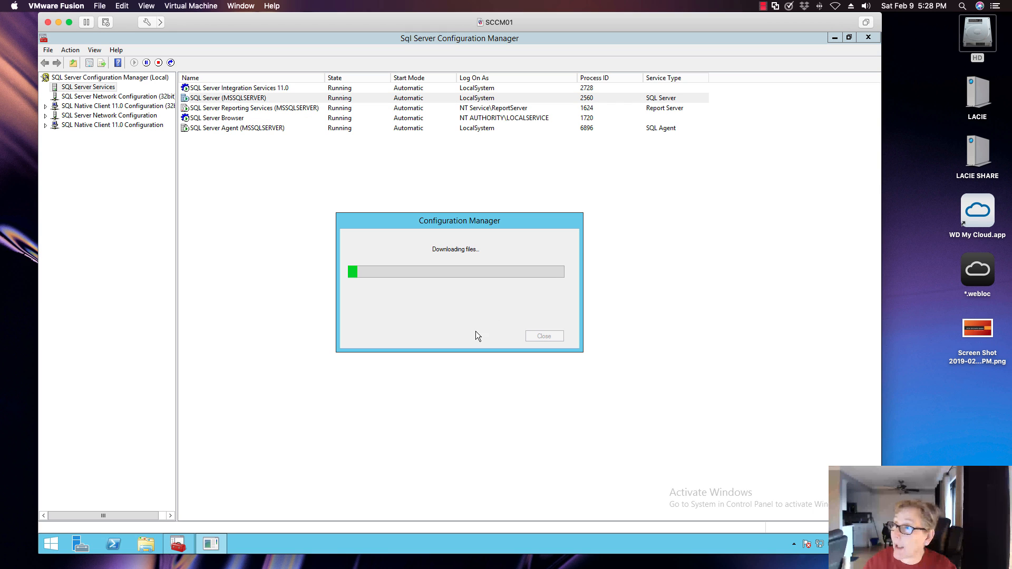
Close the SQL Server (MSSQLSERVER) properties along with Sql Server Configuration Manager
click(865, 38)
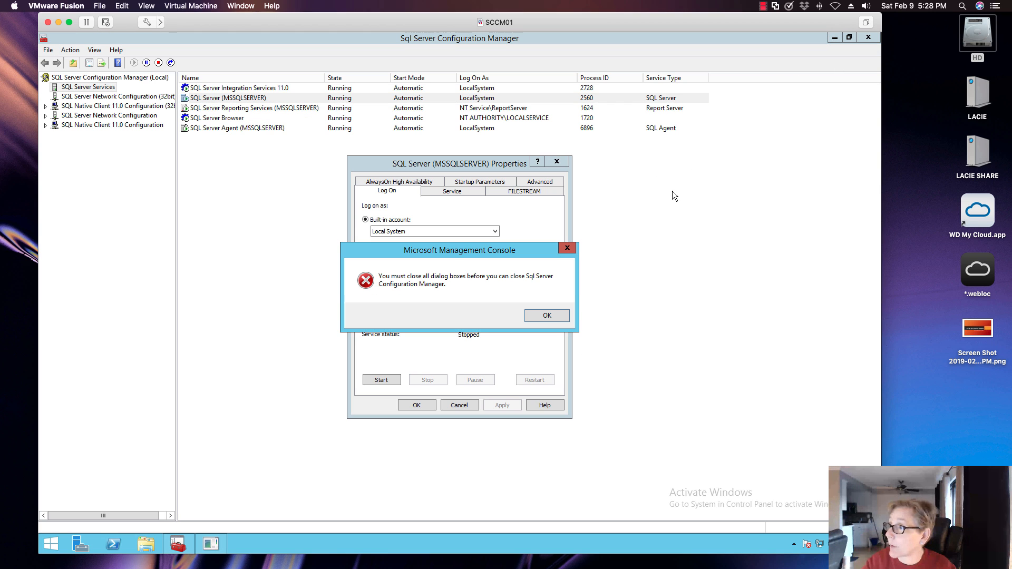
click(543, 317)
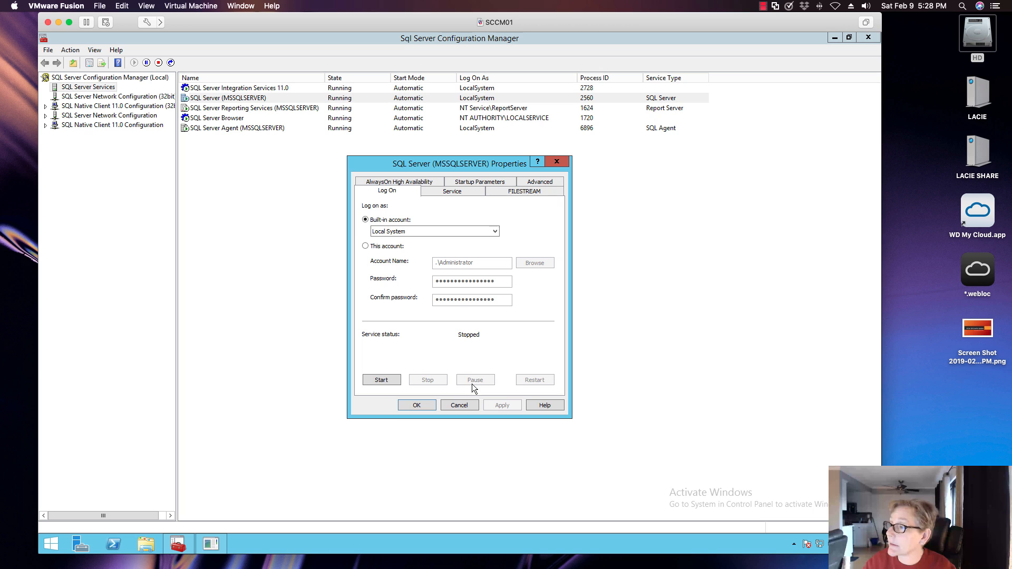
click(416, 405)
click(867, 38)
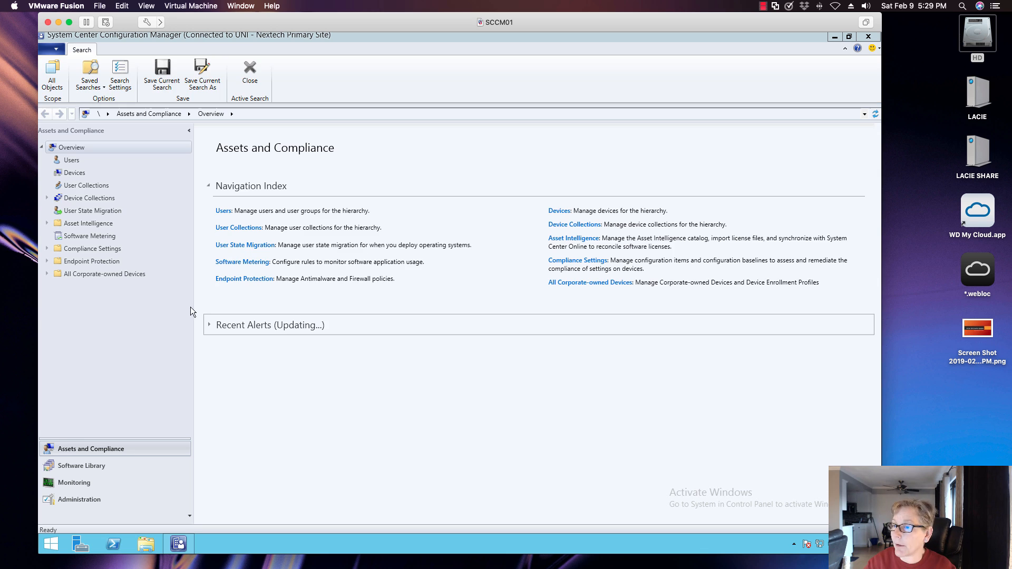
Check the console and site versions in About Configuration Manager and close the information window
click(54, 49)
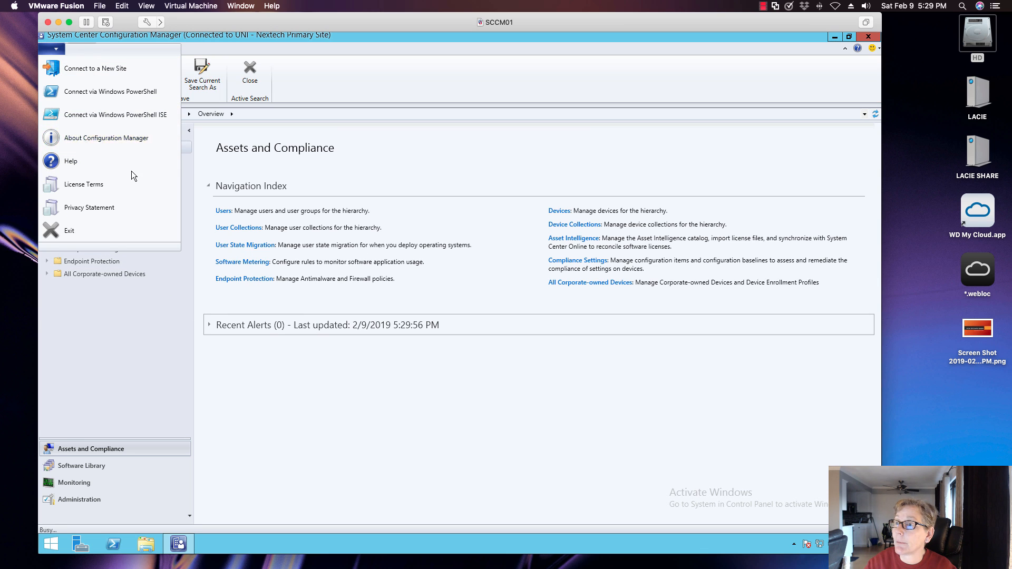
click(106, 138)
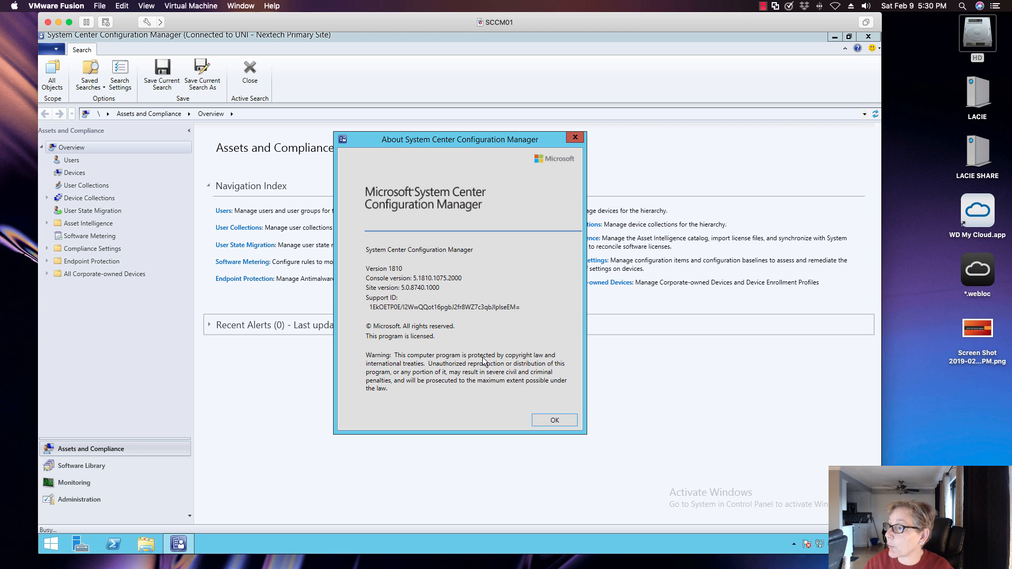
click(549, 419)
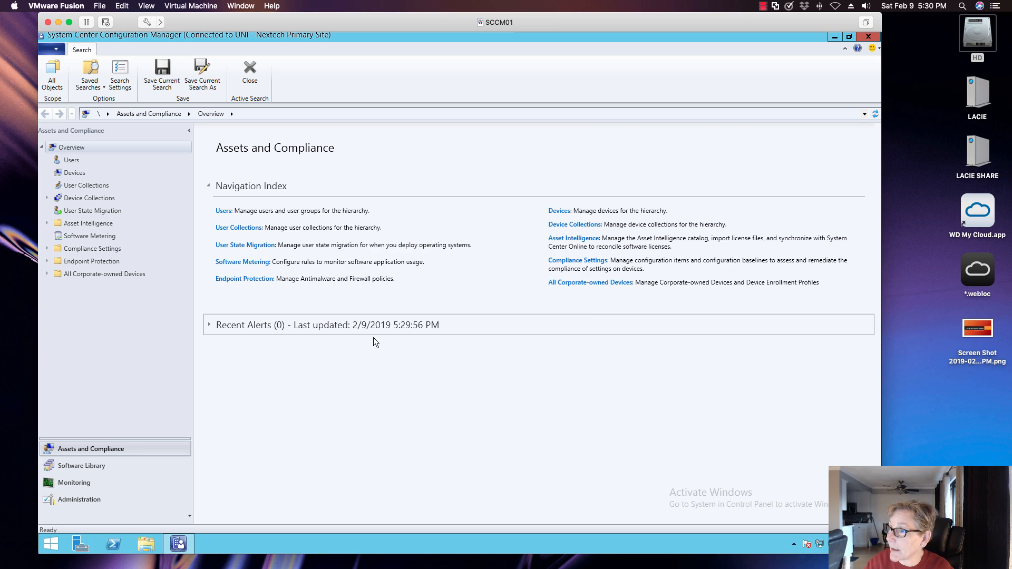
Display the Sites list under Site Configuration in the Administration workspace
click(74, 499)
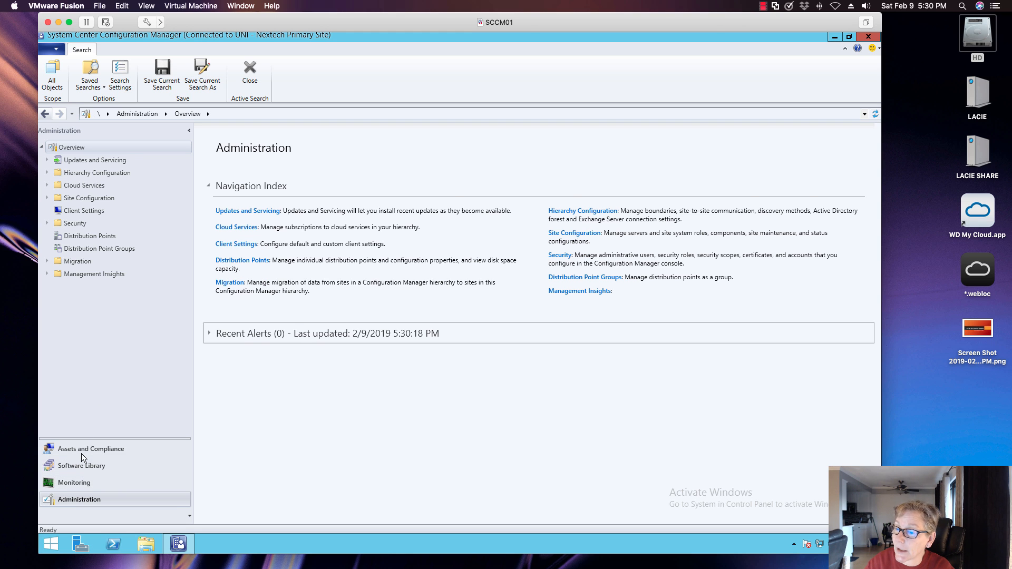
click(81, 452)
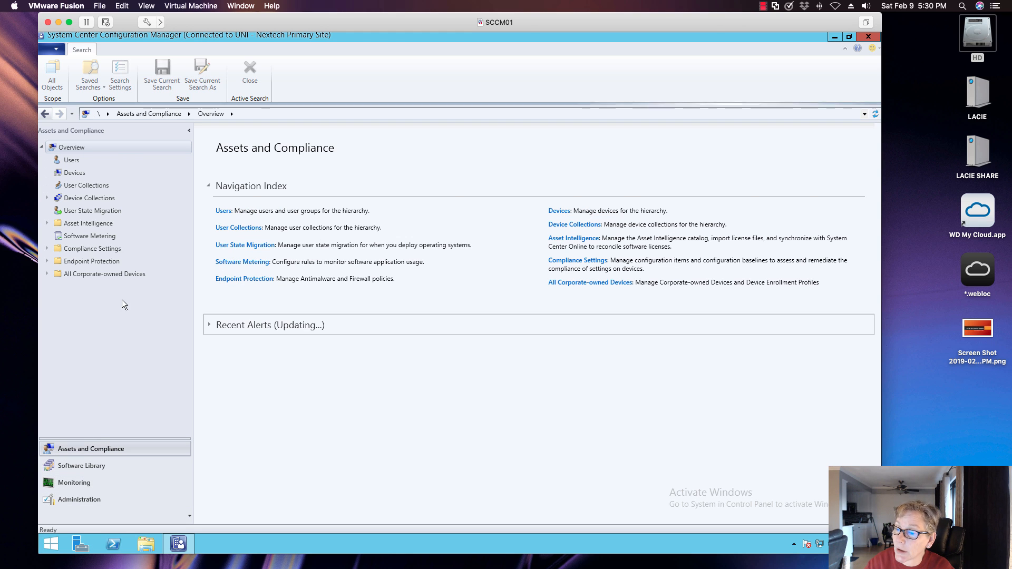
click(72, 501)
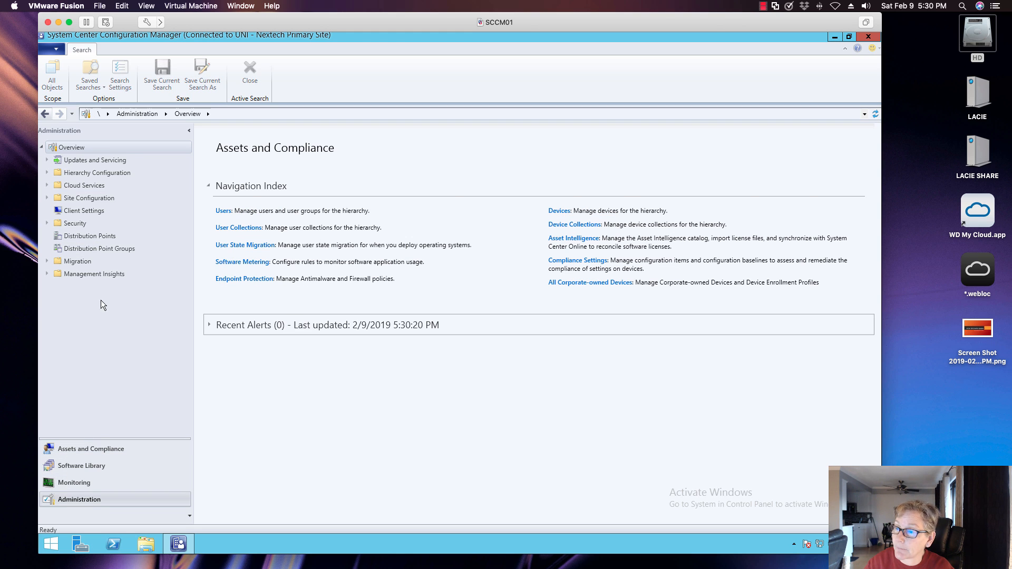
click(47, 198)
click(75, 211)
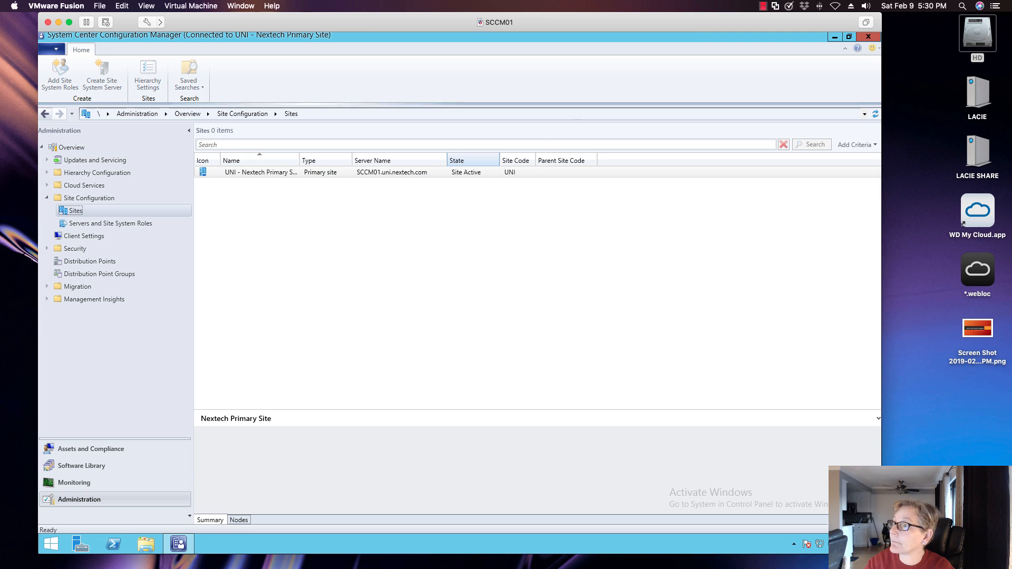
Review the installation properties, accounts and general settings of the primary site's Client Push Installation without changing them
click(631, 89)
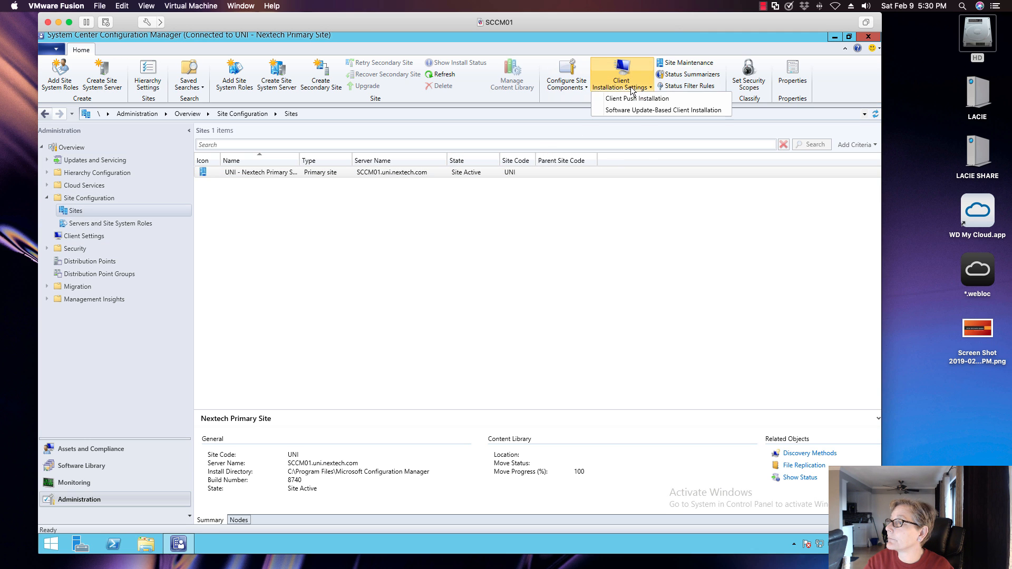
click(635, 99)
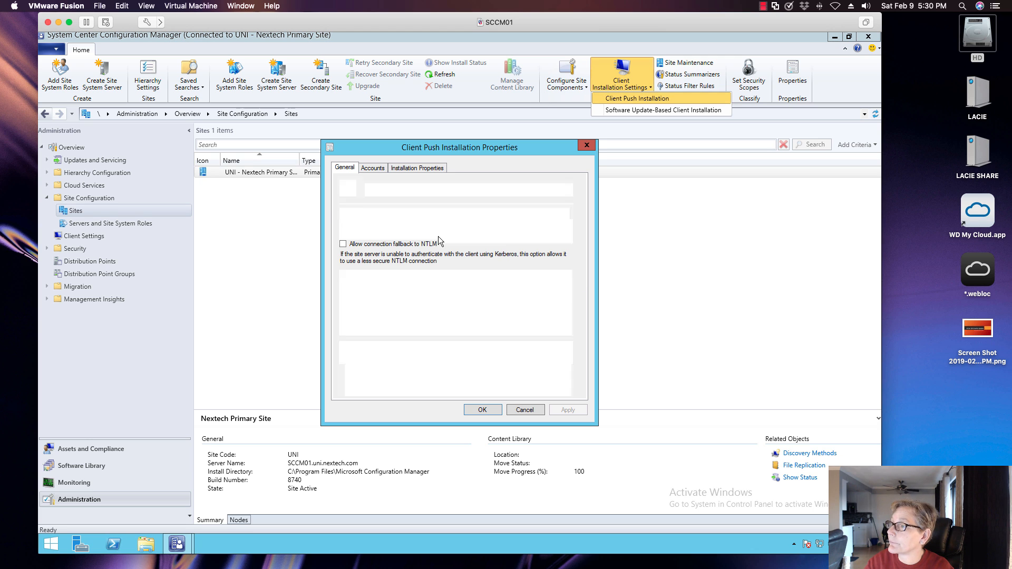
click(434, 169)
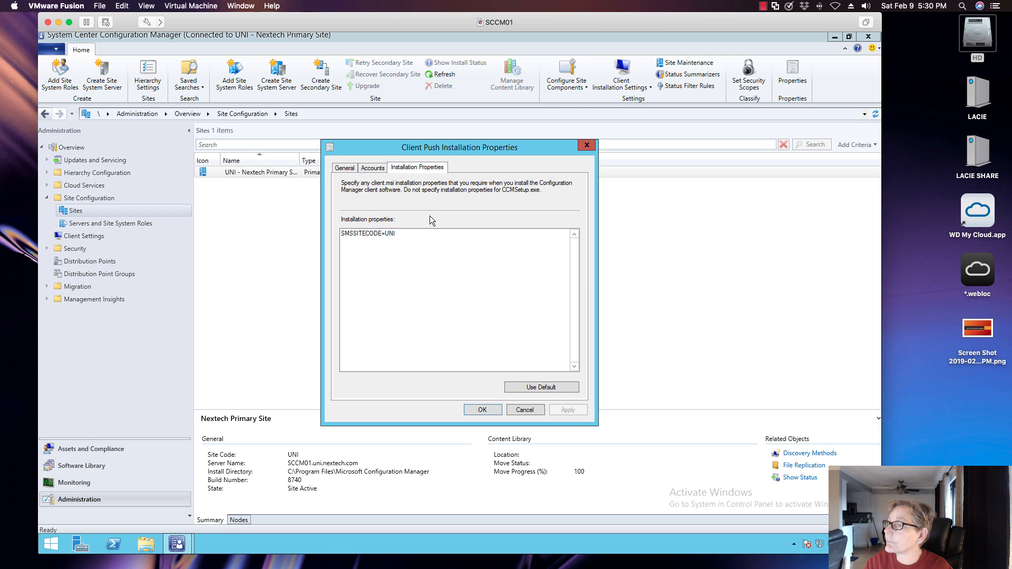
click(379, 171)
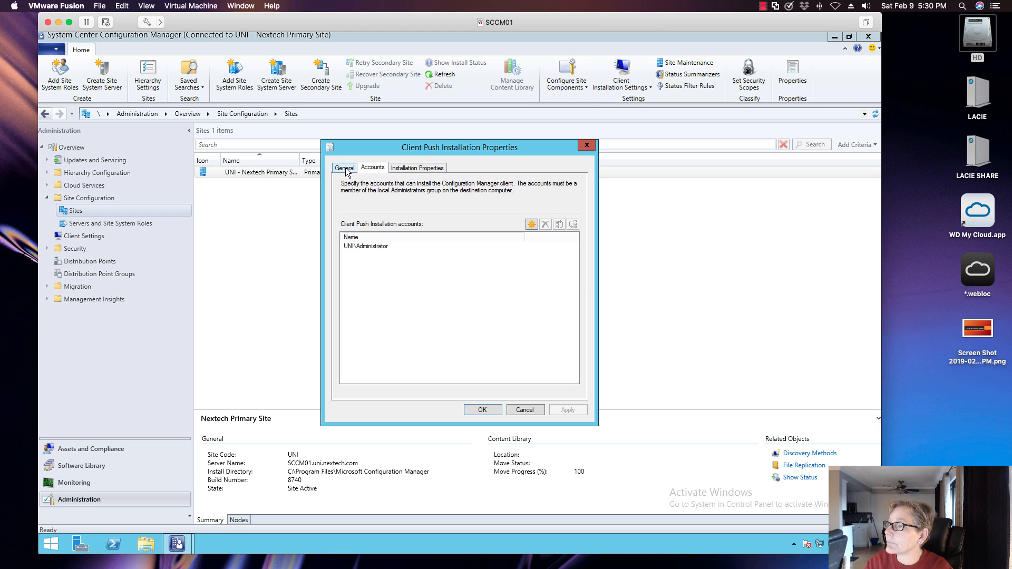
click(345, 169)
click(521, 410)
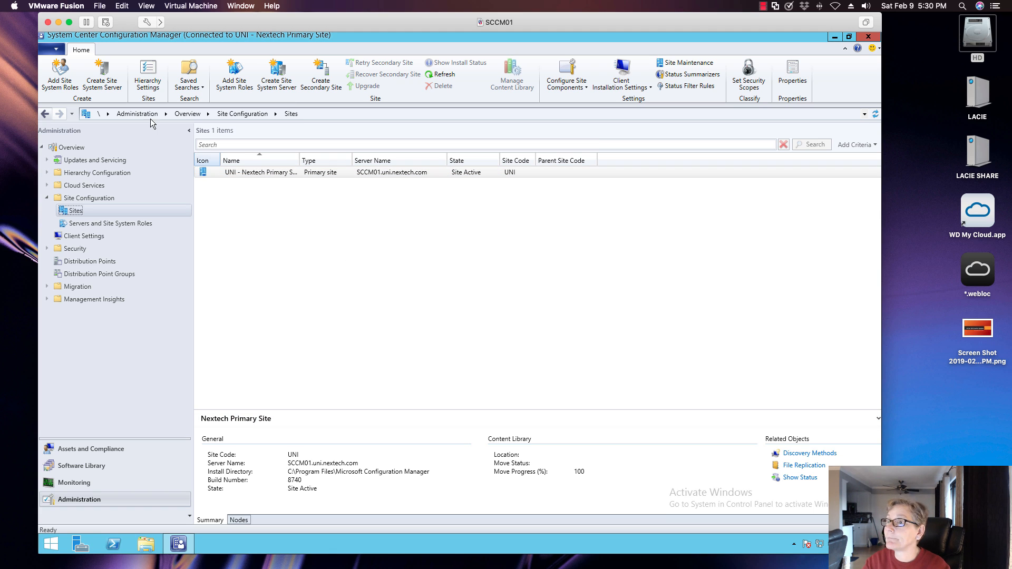
Examine the Client Upgrade settings in the Hierarchy Settings, including the production client version, and cancel without changes
click(148, 73)
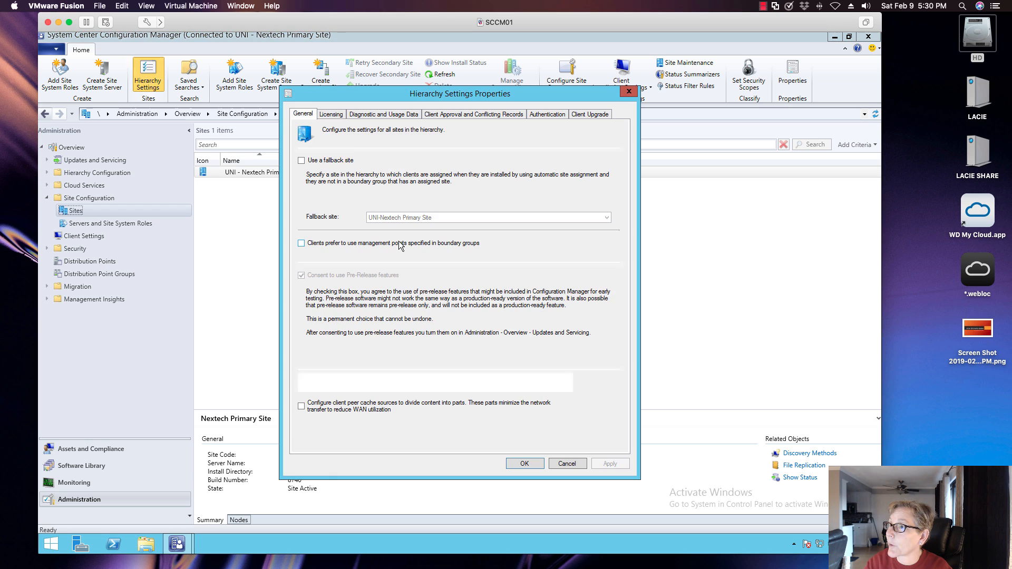
click(591, 114)
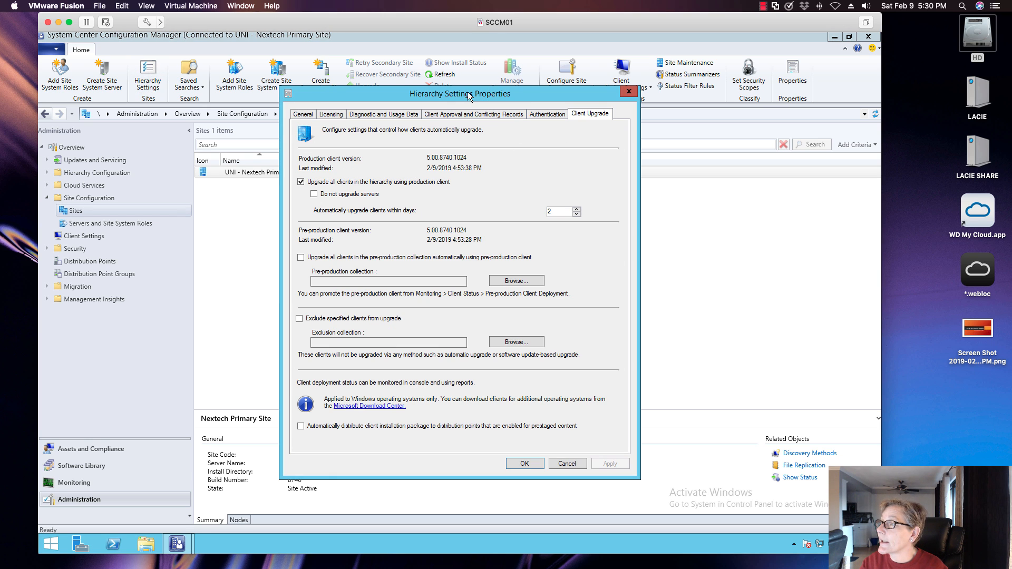
drag(467, 92, 410, 122)
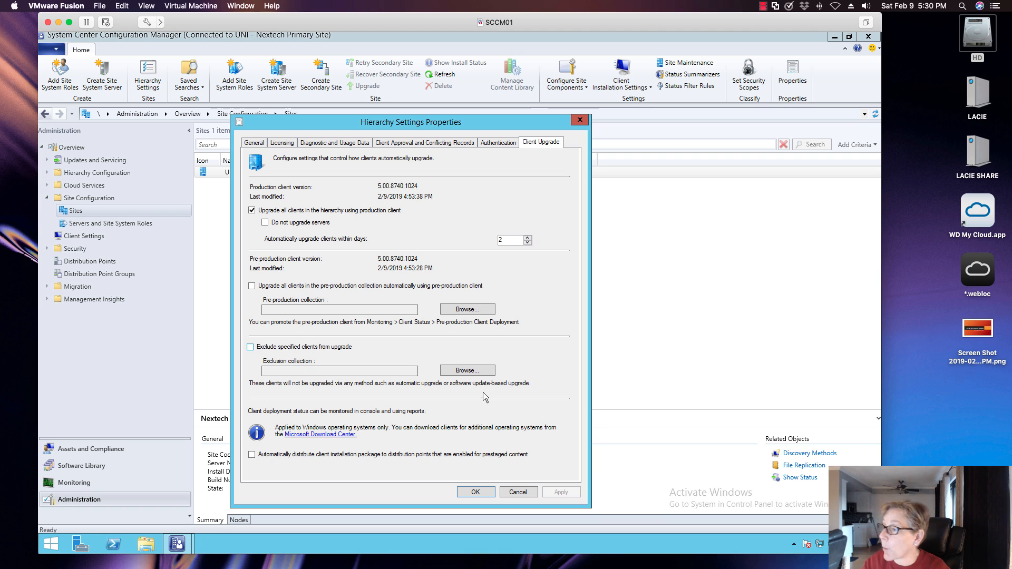
click(511, 493)
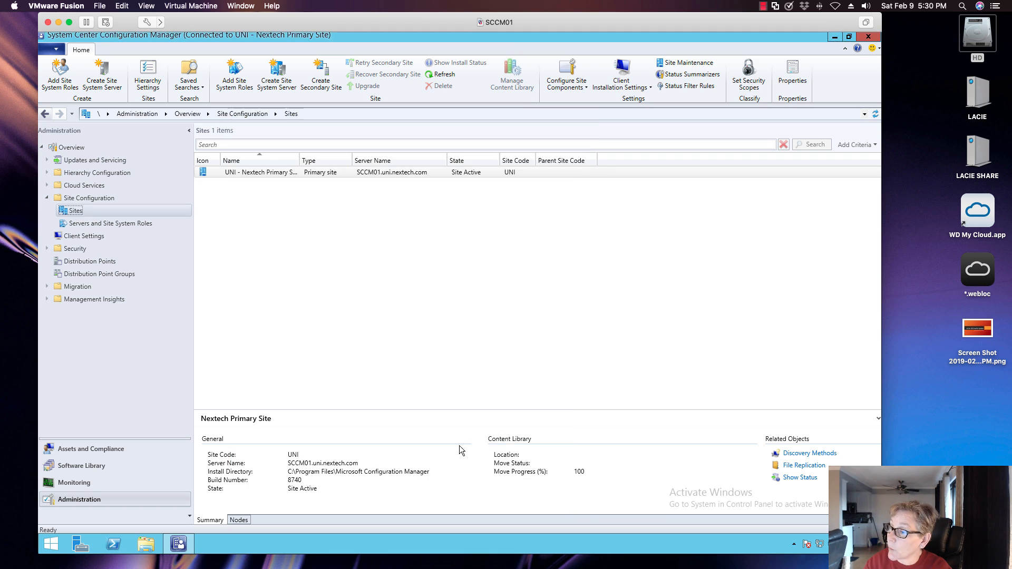
Check the client versions in the Devices list against the hierarchy's Client Upgrade settings, leaving those settings unchanged
click(111, 449)
click(74, 172)
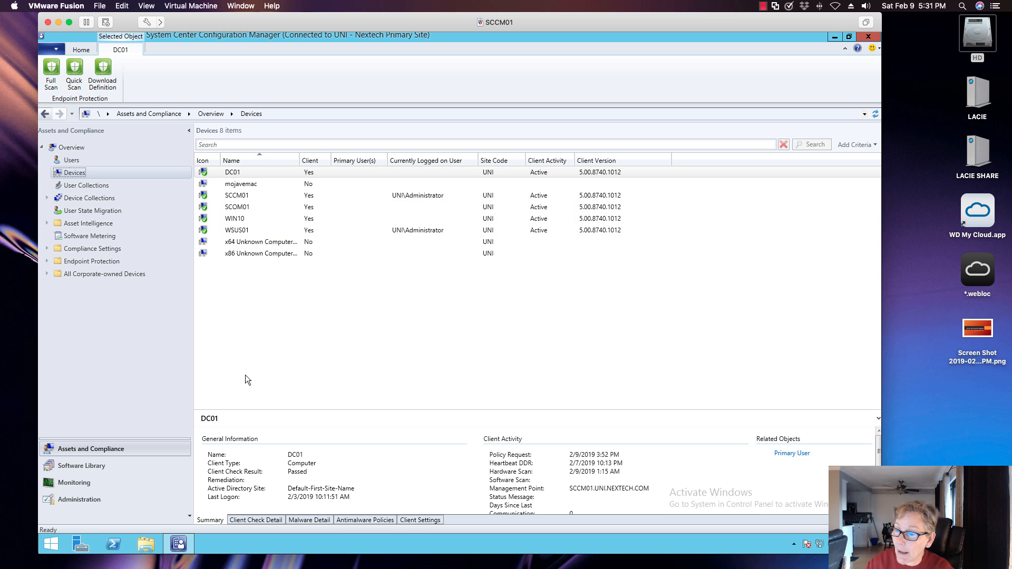
click(102, 497)
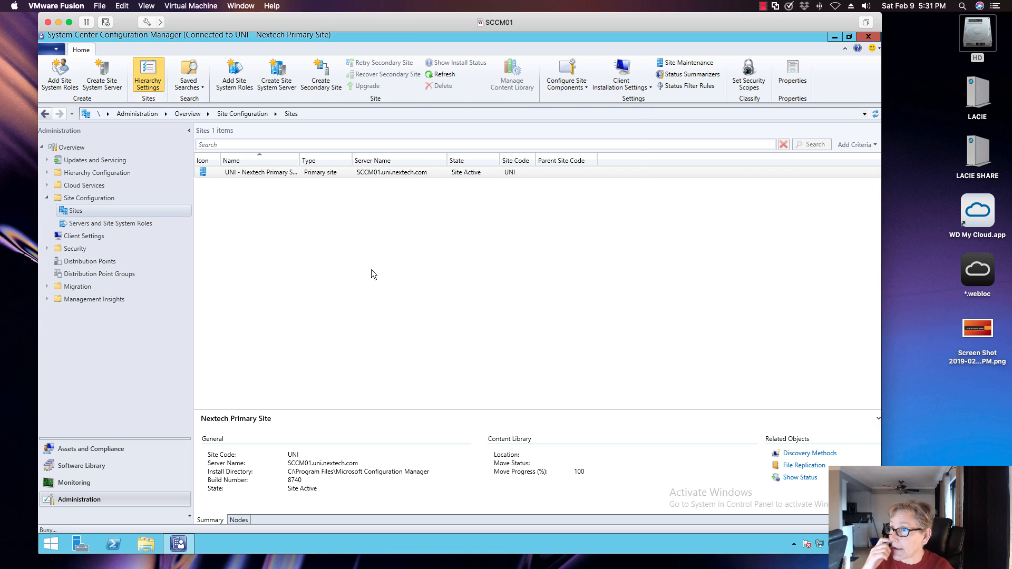
click(590, 115)
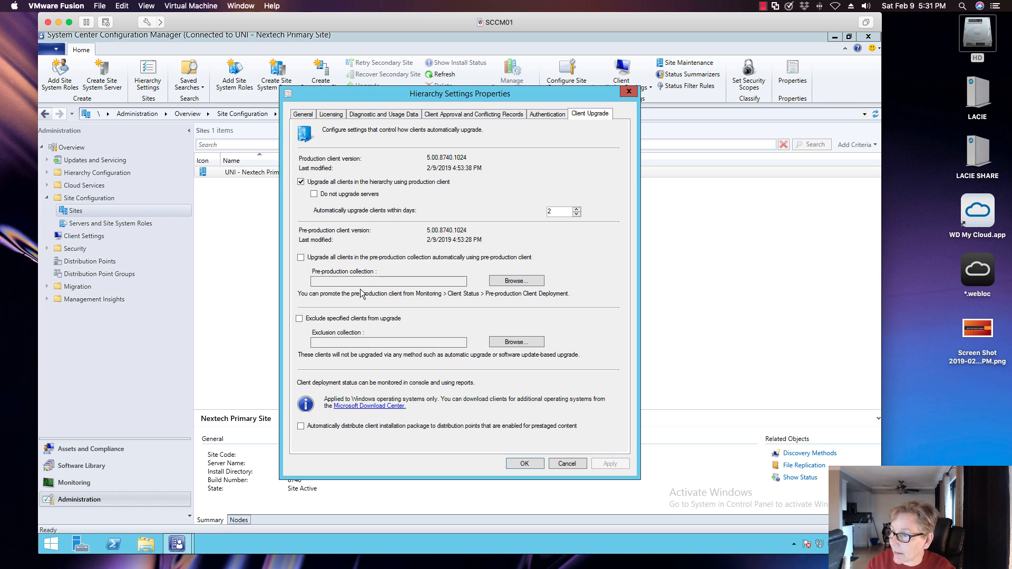
click(576, 463)
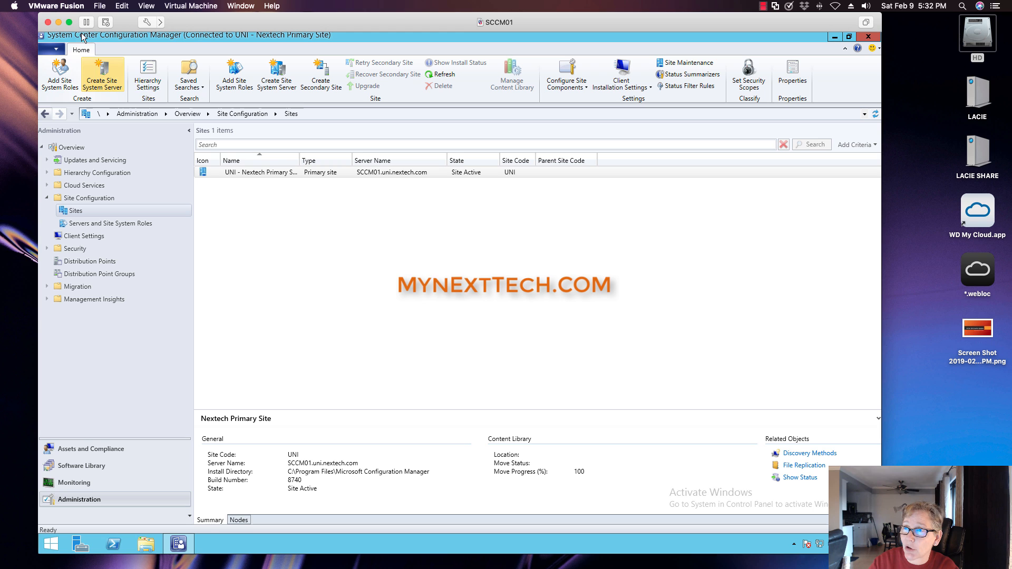
Minimize the SCCM01 virtual machine window and show the mynexttech.com home page in Safari
click(59, 23)
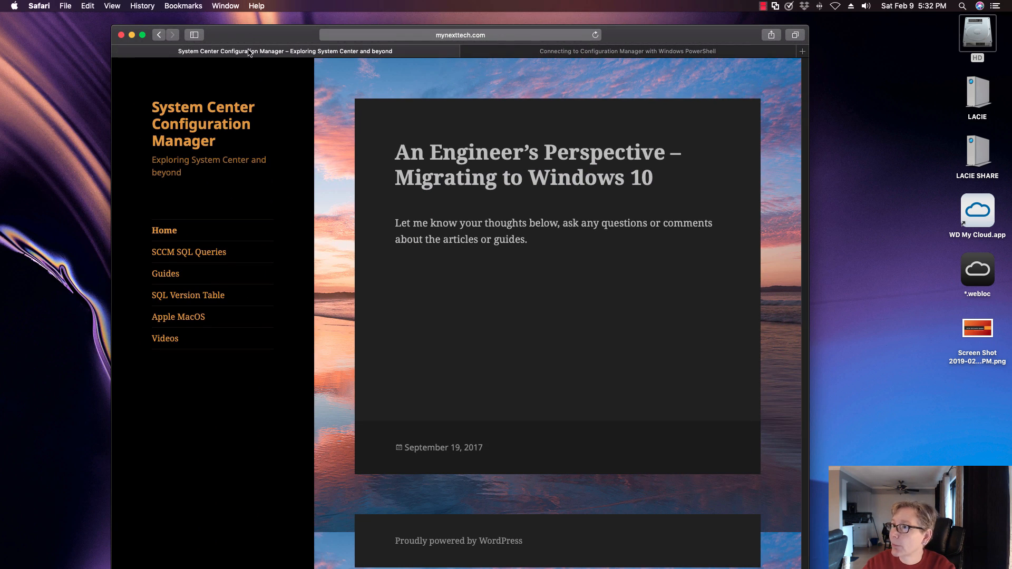
drag(244, 30, 225, 21)
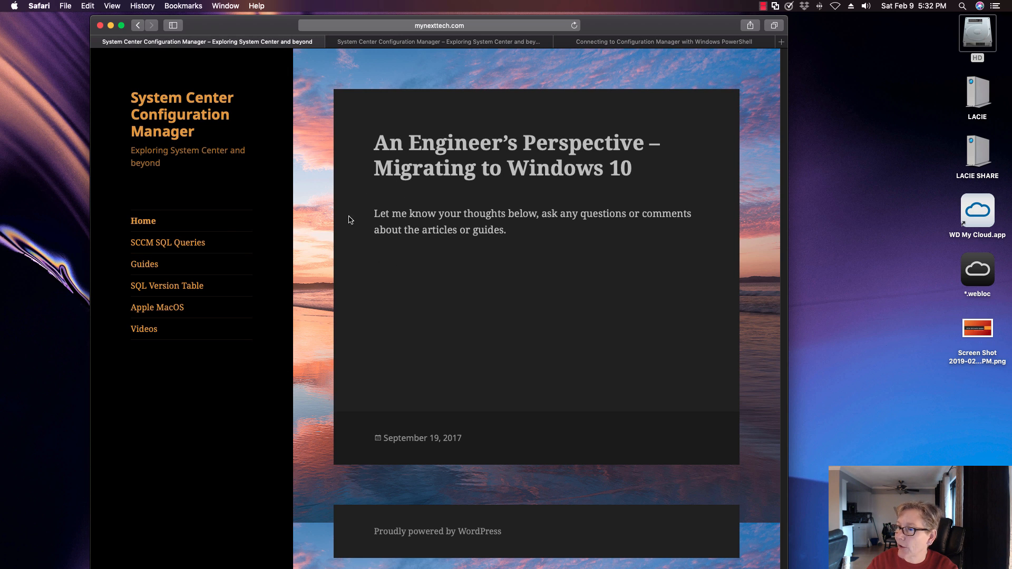
click(149, 224)
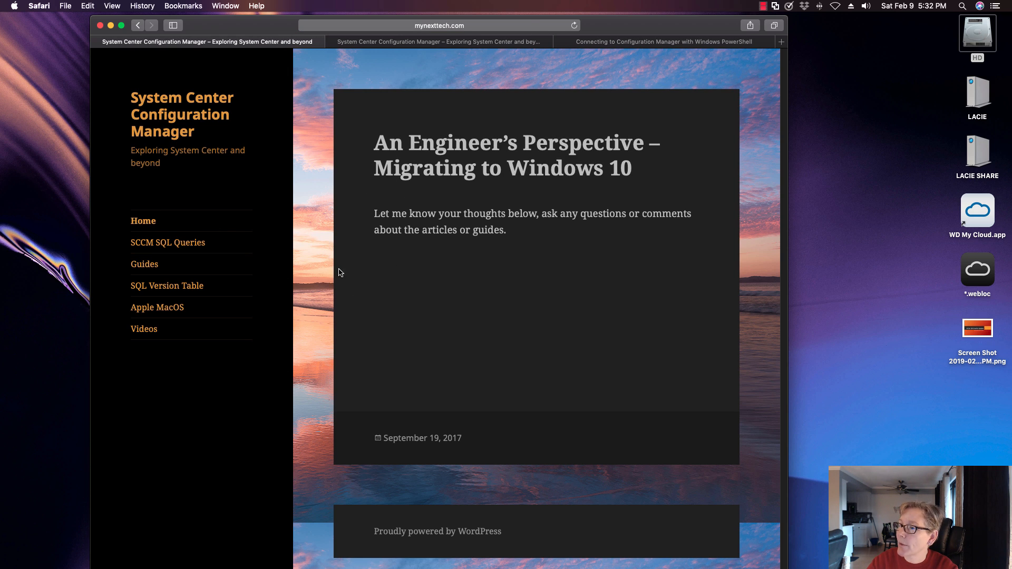
Browse the sample report queries on the site's SCCM SQL Queries page, through to the Sql Version Query
click(180, 244)
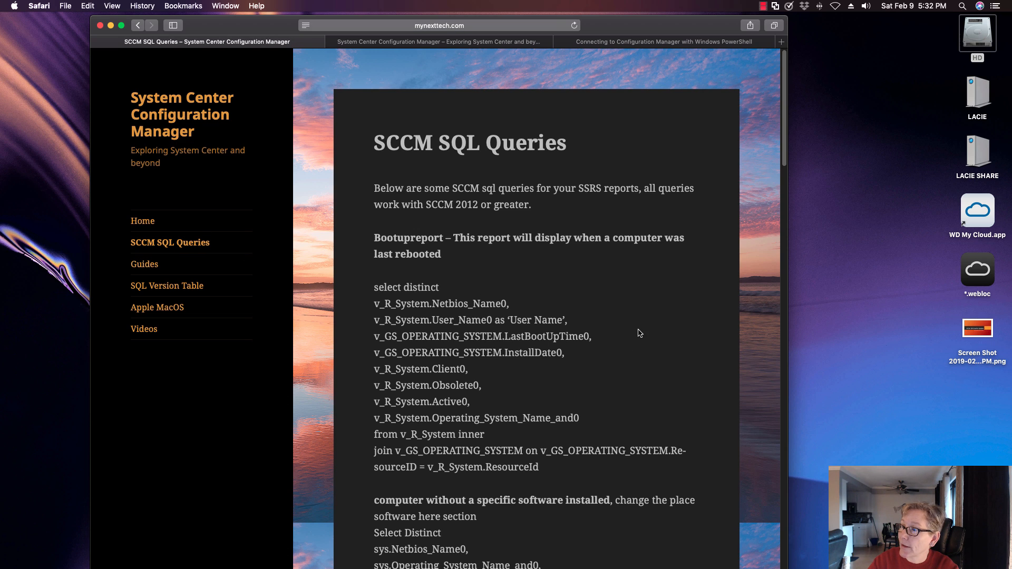
scroll(640, 333, down, 15)
scroll(648, 311, down, 5)
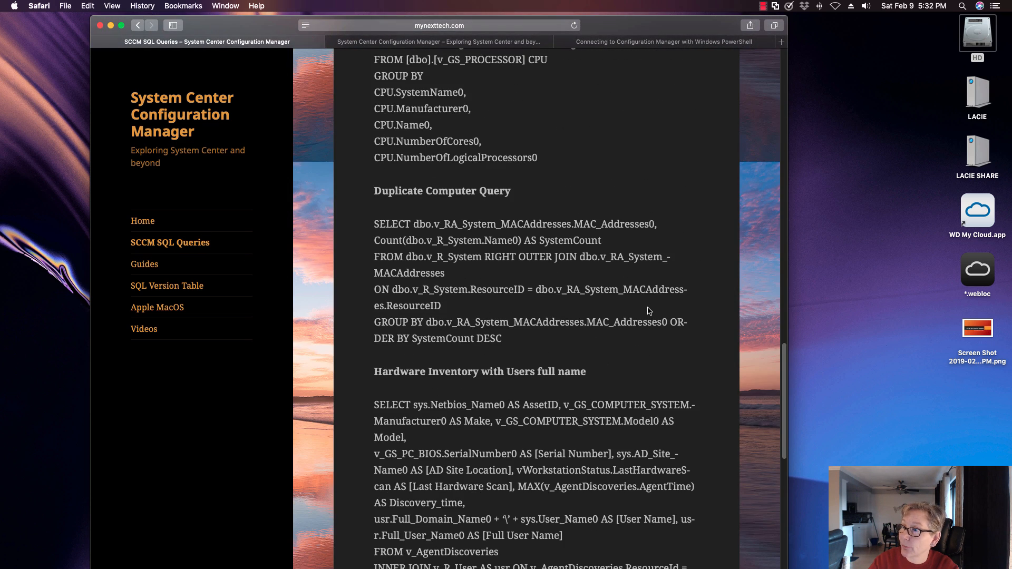
scroll(648, 311, down, 8)
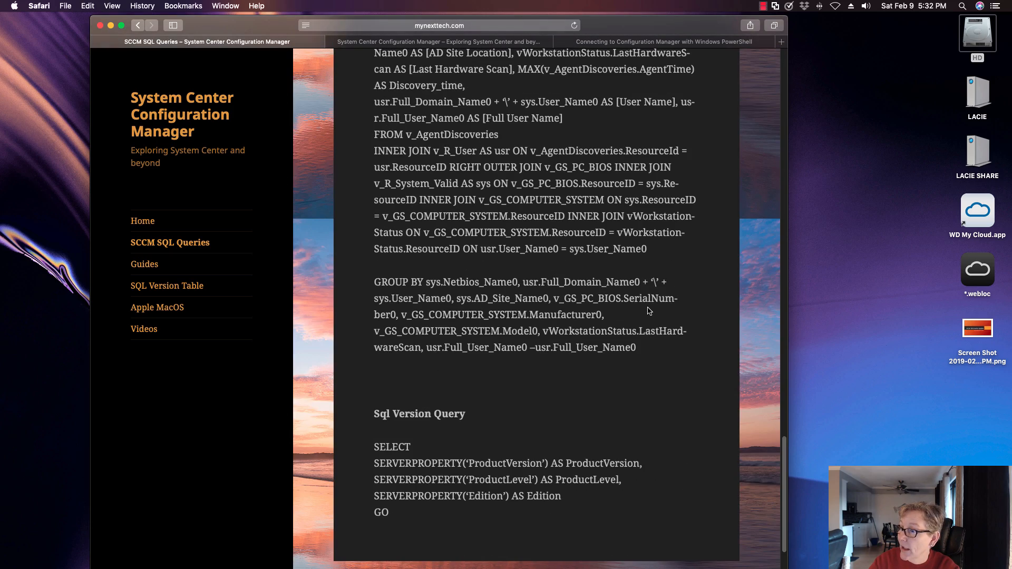
scroll(649, 311, up, 5)
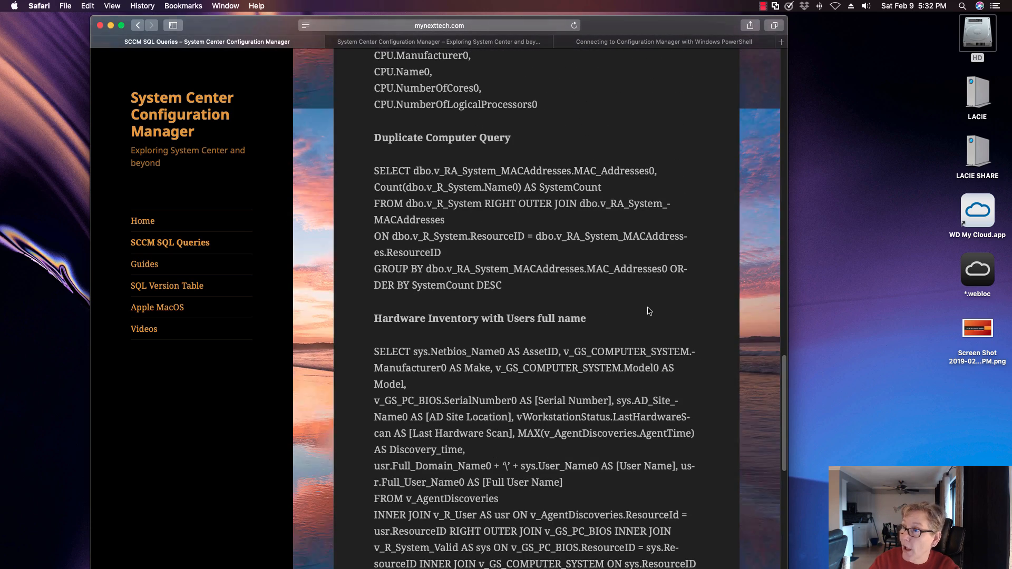
scroll(649, 311, up, 15)
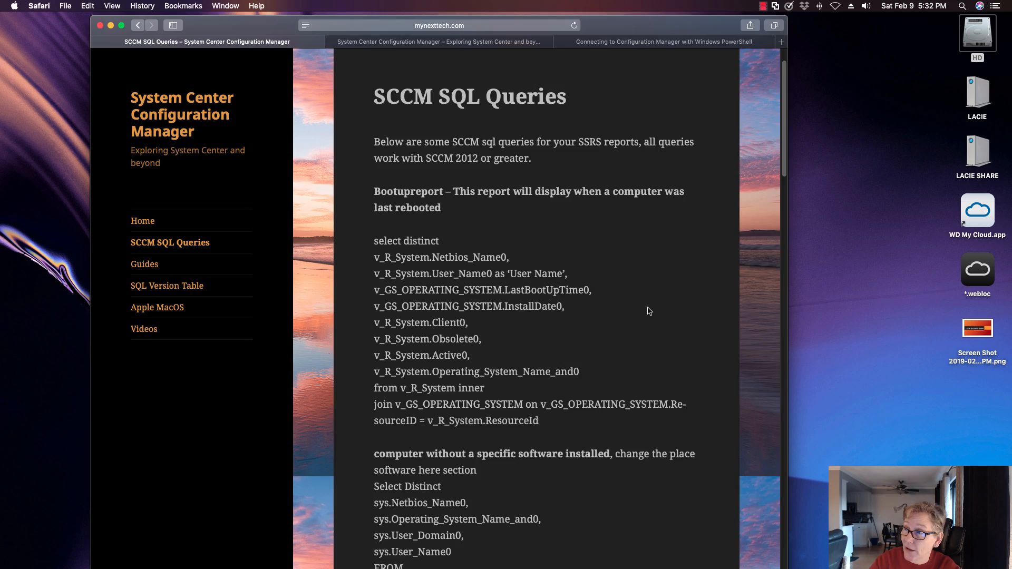
scroll(649, 311, down, 20)
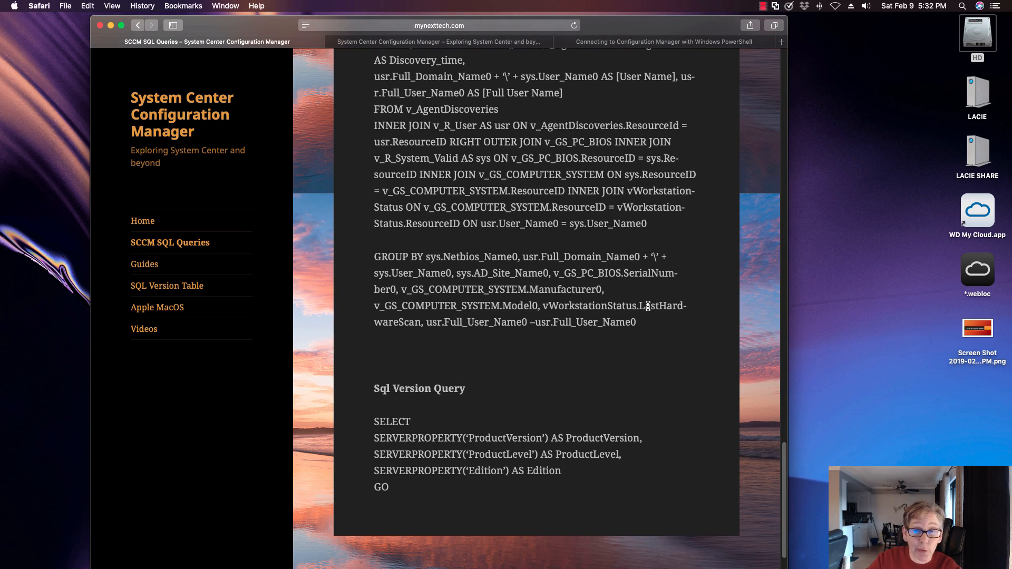
scroll(645, 304, down, 2)
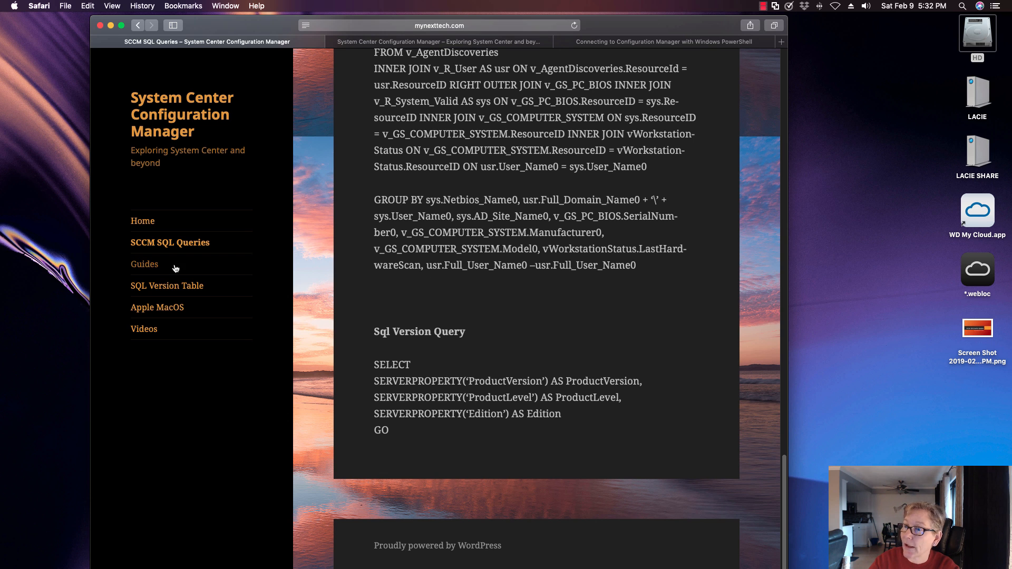
Look through the site's Guides page, covering the Patch Management Quick Guide and the SCCM Quick Installation guide
click(153, 266)
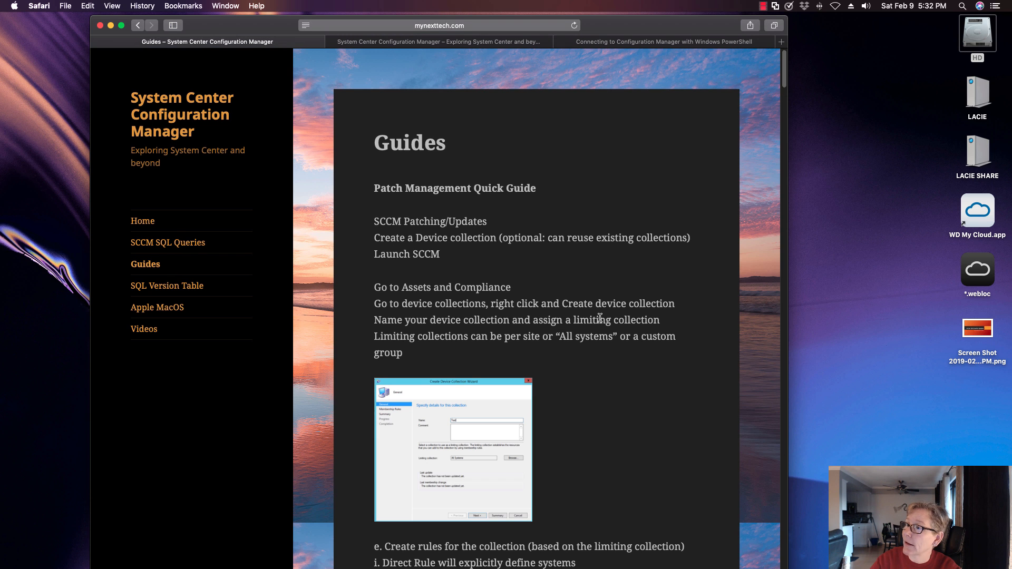
scroll(621, 318, down, 3)
scroll(621, 319, down, 15)
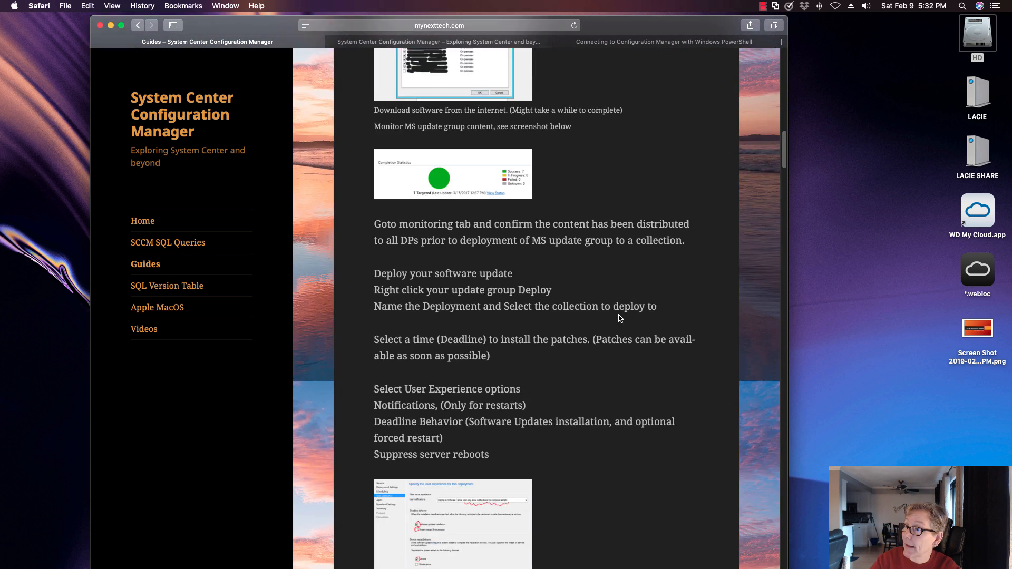
scroll(621, 318, down, 4)
scroll(621, 318, down, 13)
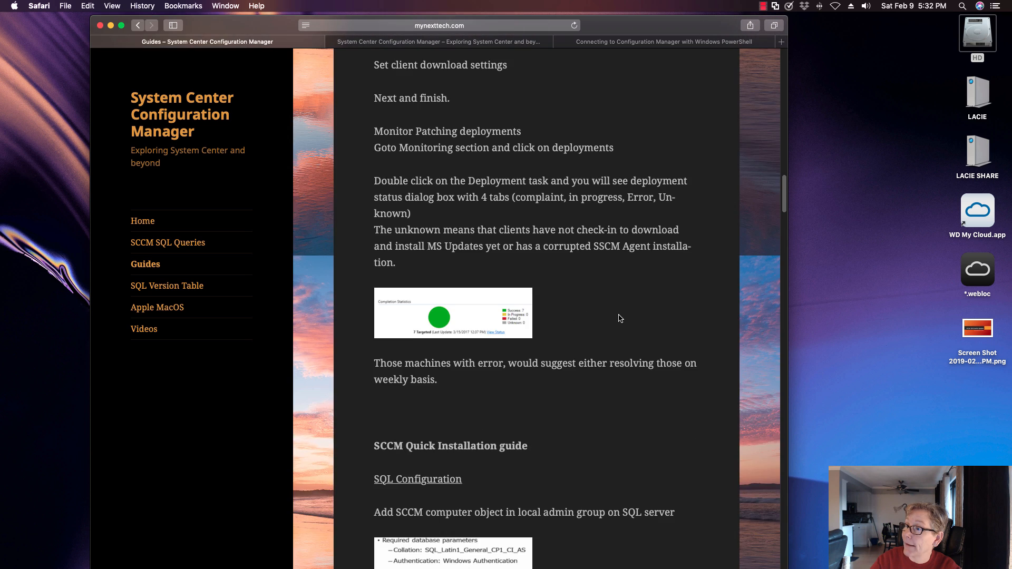
scroll(620, 319, down, 10)
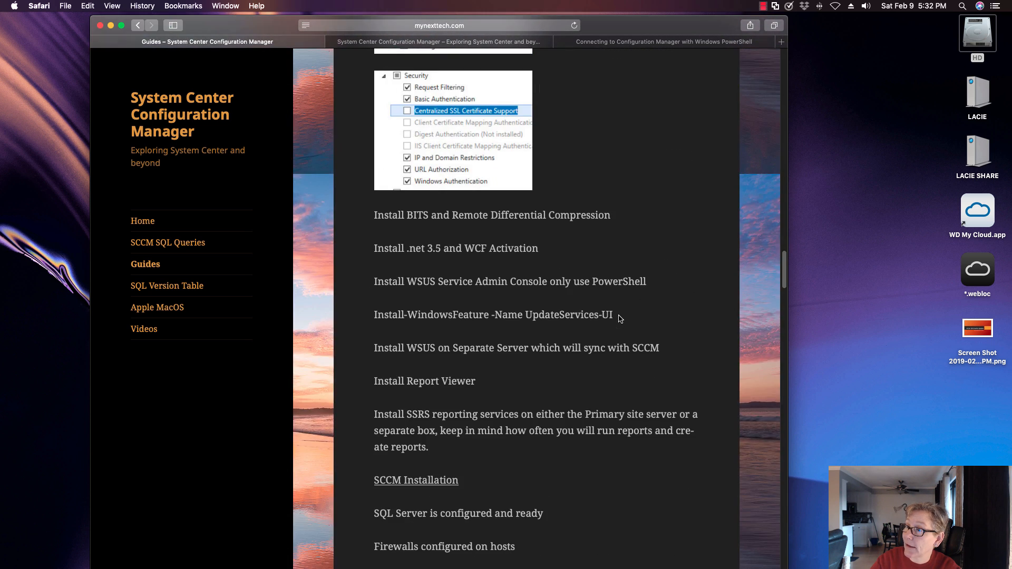
scroll(620, 318, up, 1)
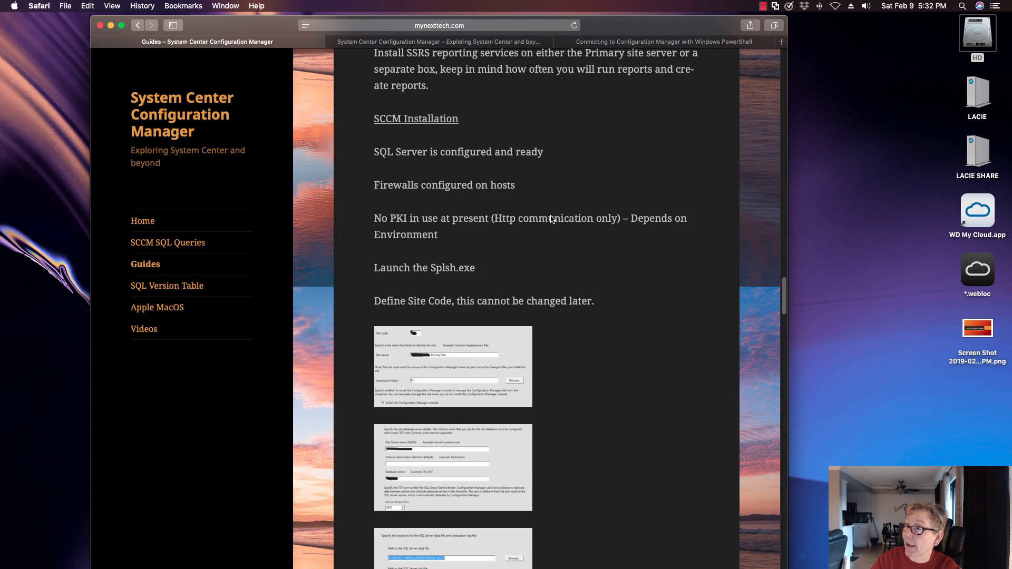
scroll(513, 295, down, 20)
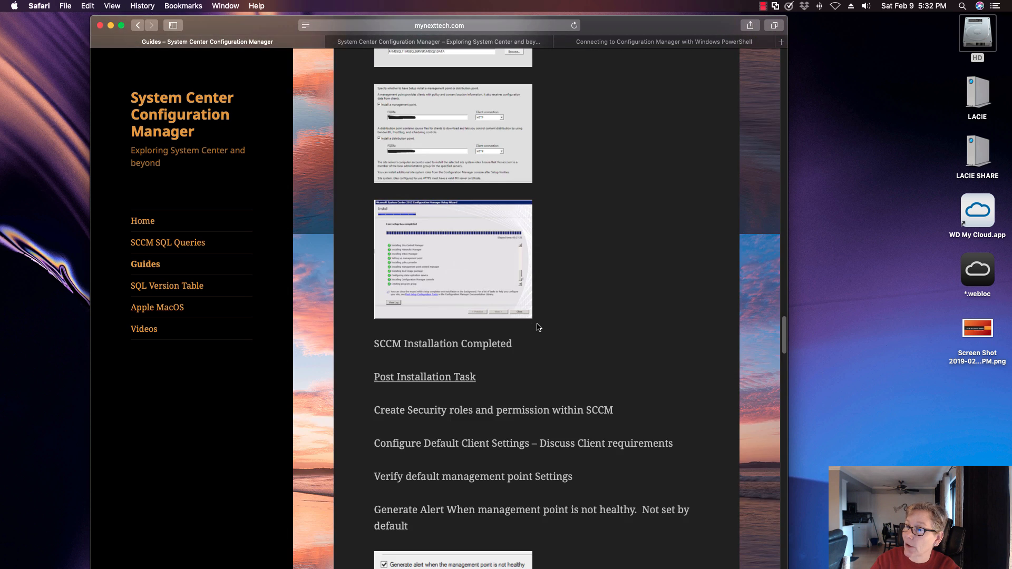
View the SQL Version Table page and look over the videos on the Apple MacOS page
click(200, 286)
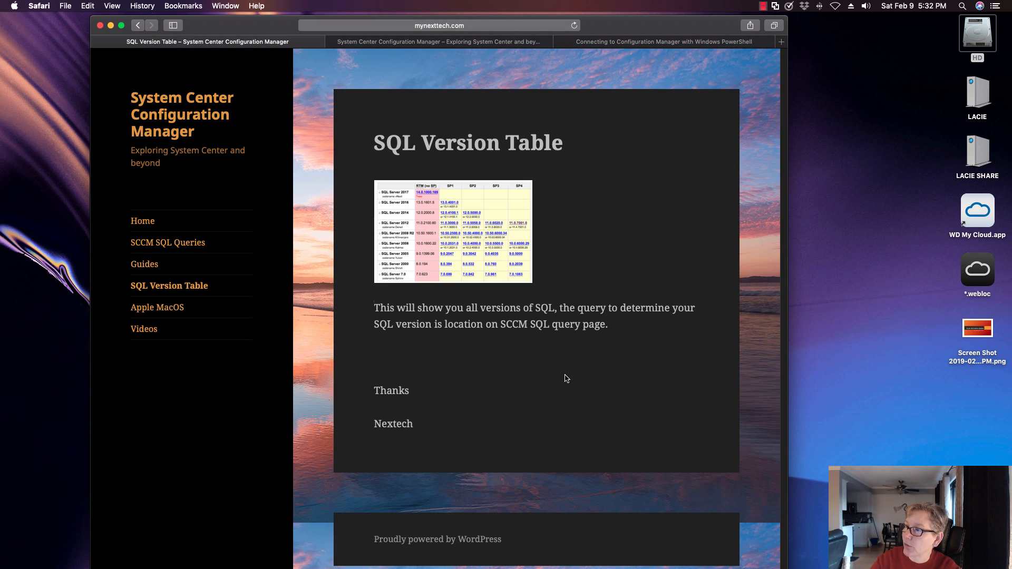
click(173, 311)
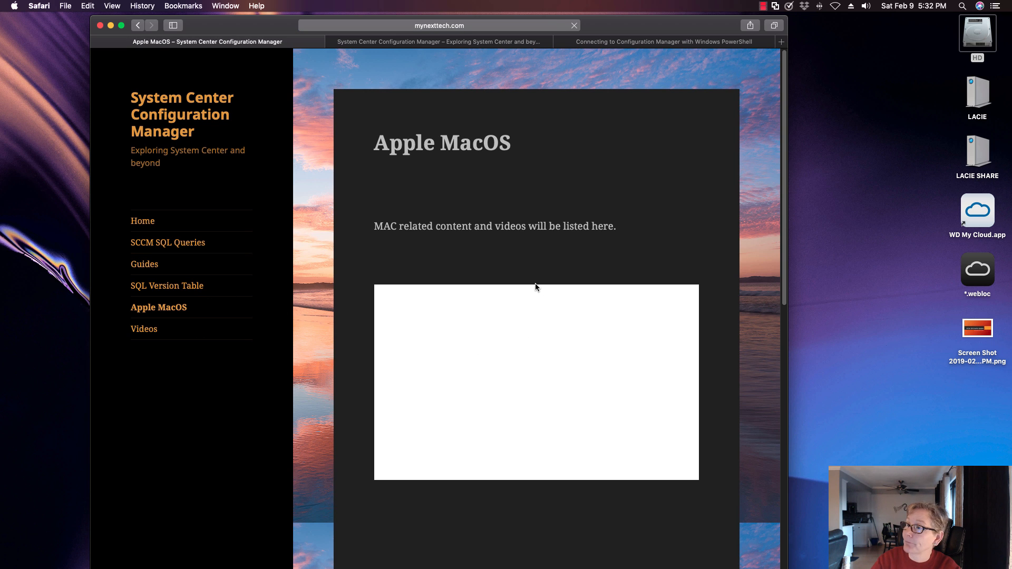
scroll(525, 353, down, 10)
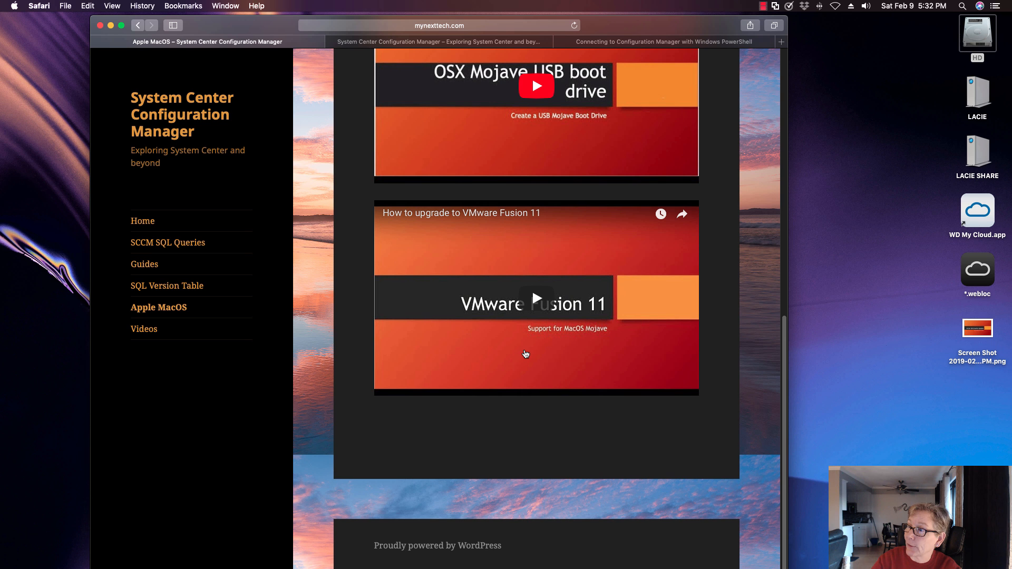
scroll(525, 354, up, 3)
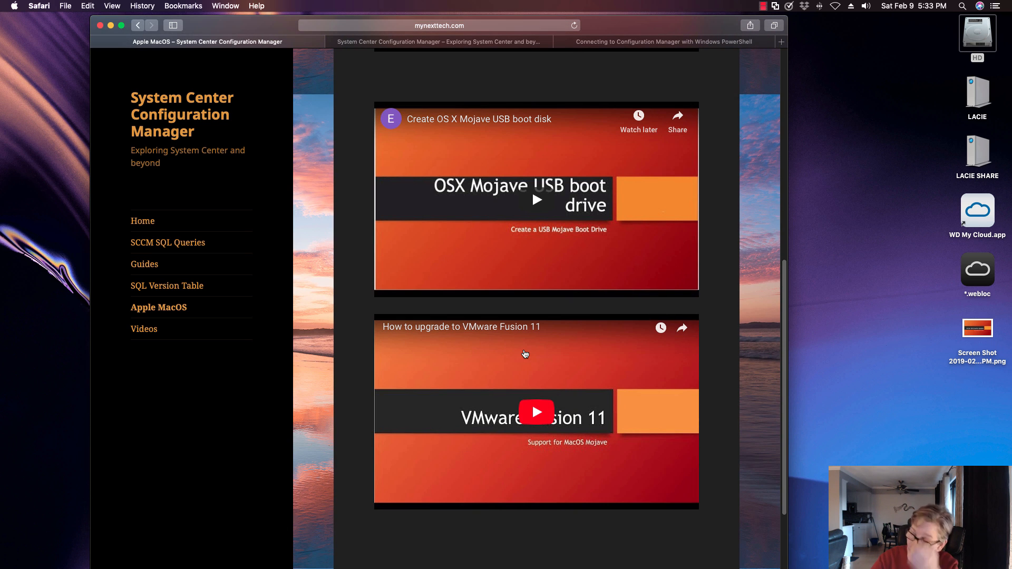
scroll(525, 354, up, 8)
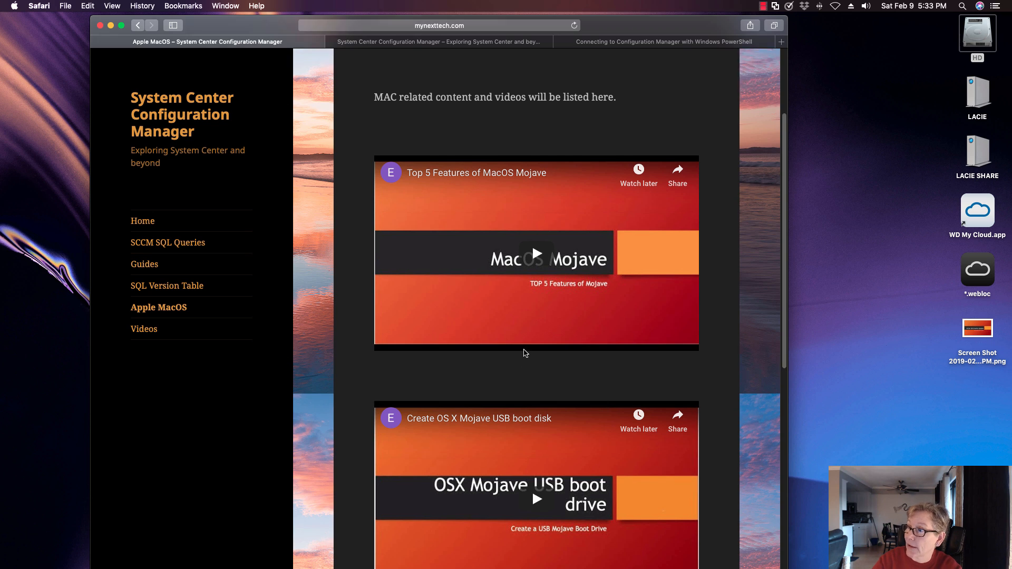
scroll(526, 353, up, 4)
Look over the SCCM tutorials on the site's Videos page and minimize the browser window
click(174, 337)
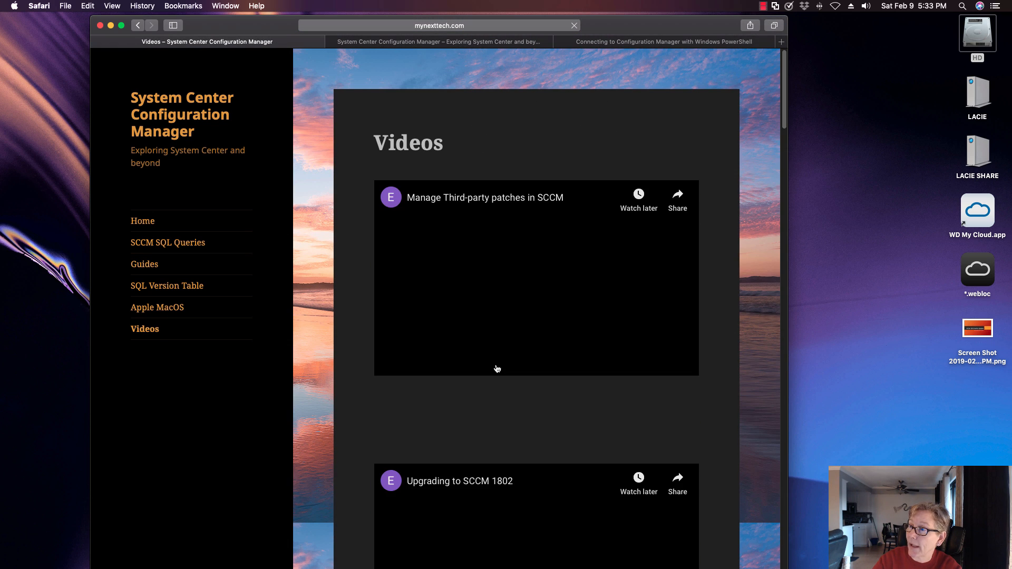
scroll(490, 379, down, 12)
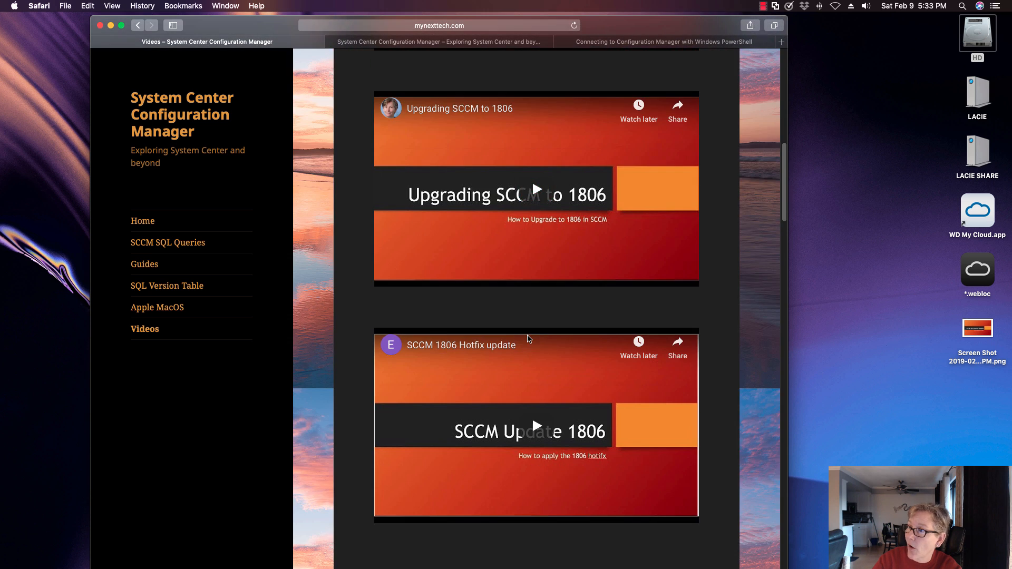
scroll(529, 338, down, 8)
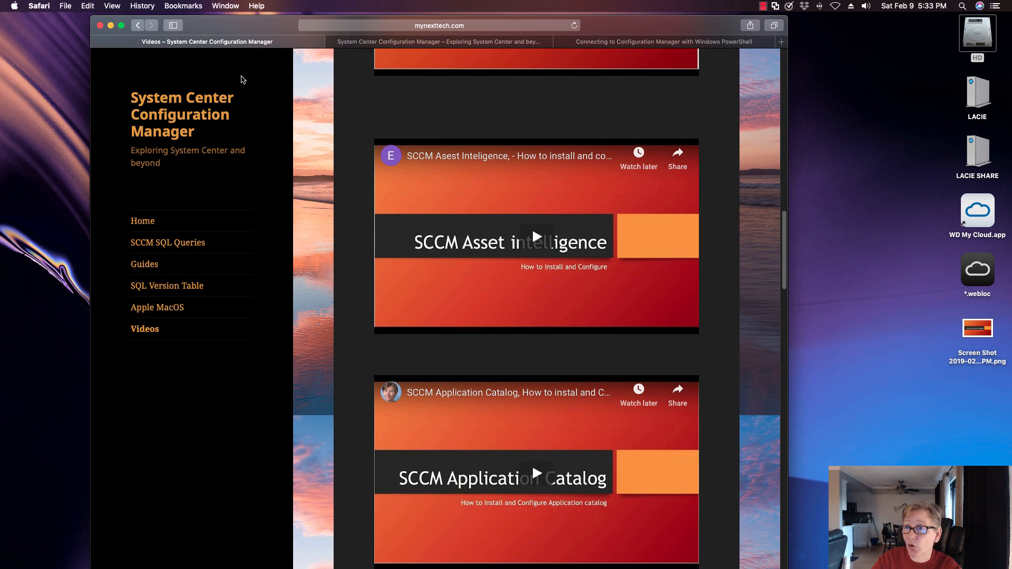
click(110, 25)
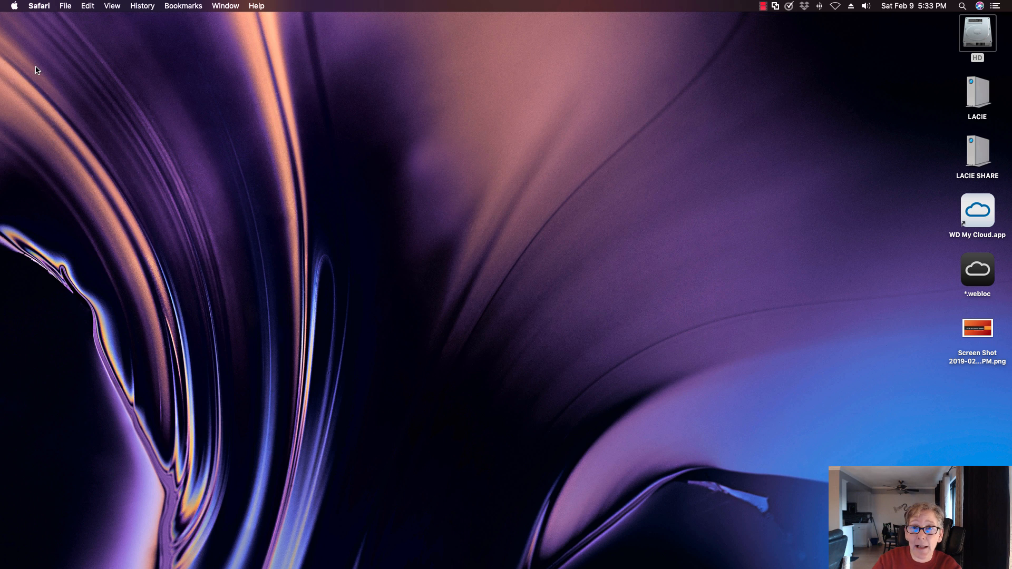